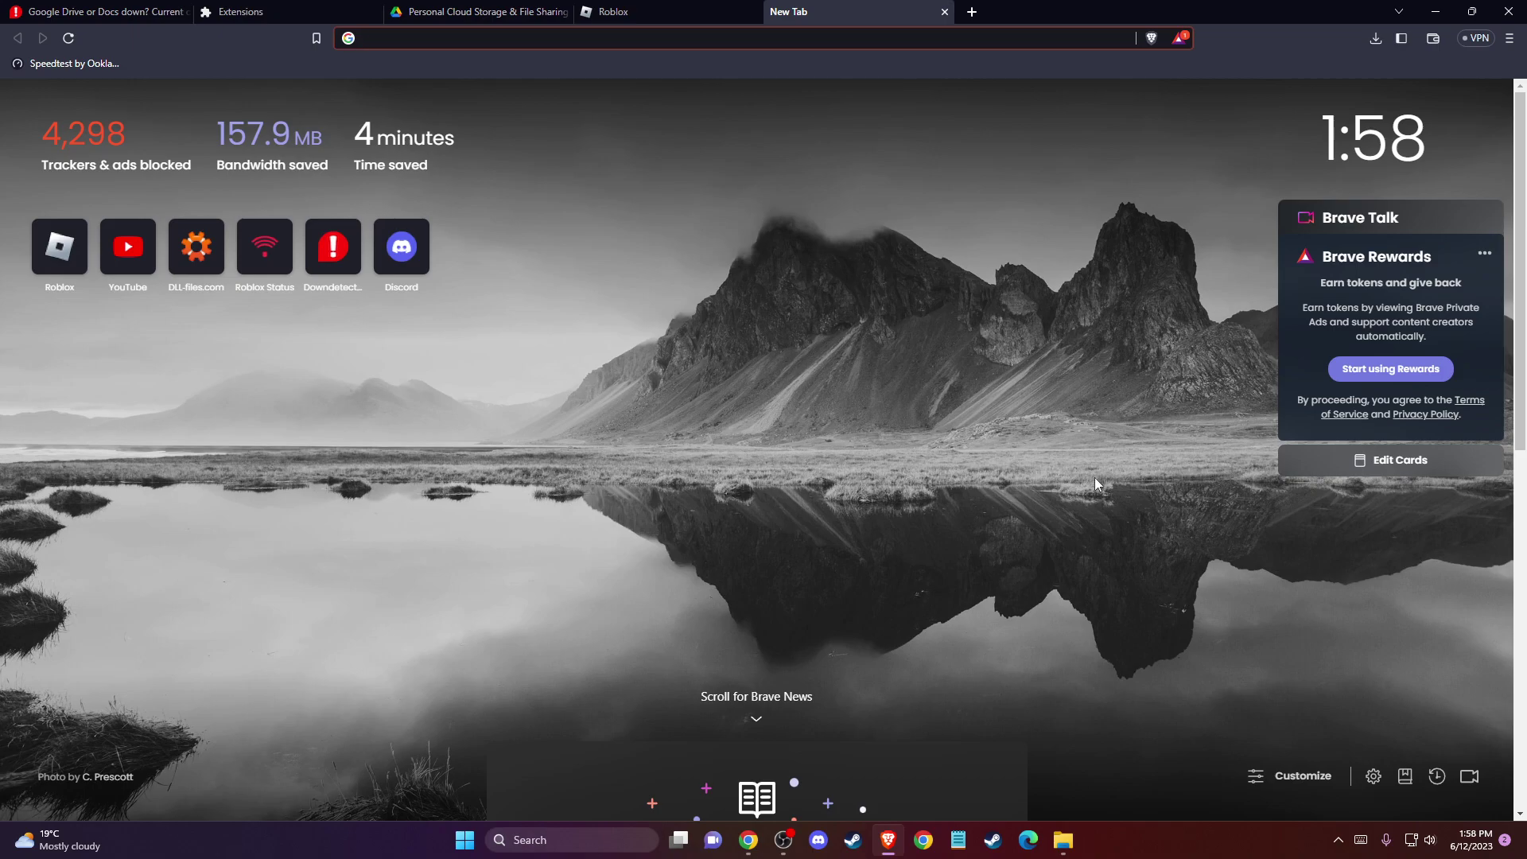
Step: Switch Brave's Safe Browsing from standard protection to No protection, confirming Turn off
{"action": "left_click", "coordinate": [1509, 40]}
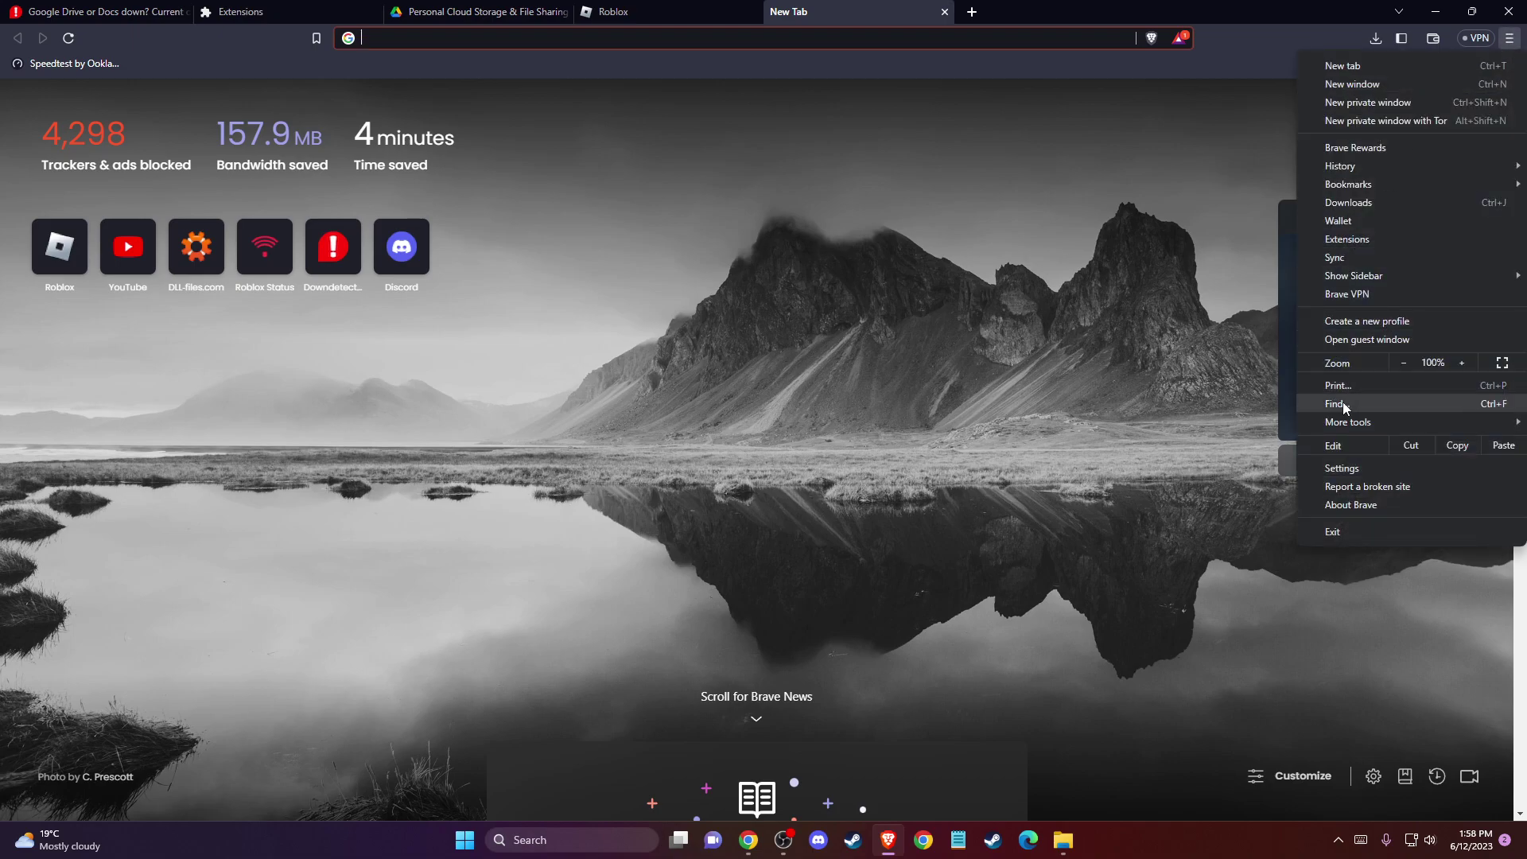
{"action": "left_click", "coordinate": [1343, 469]}
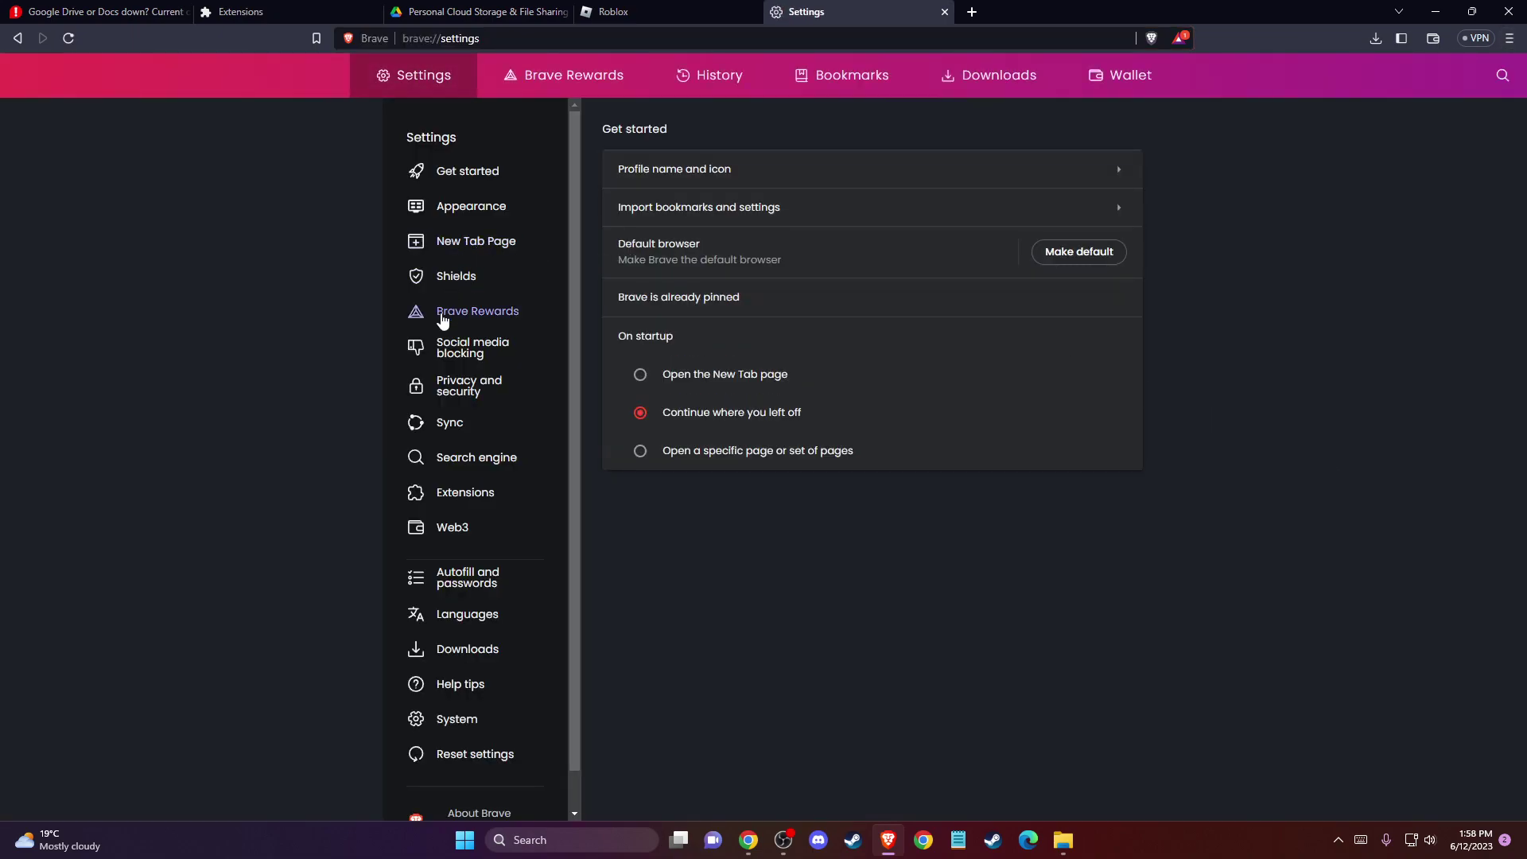
{"action": "left_click", "coordinate": [456, 393]}
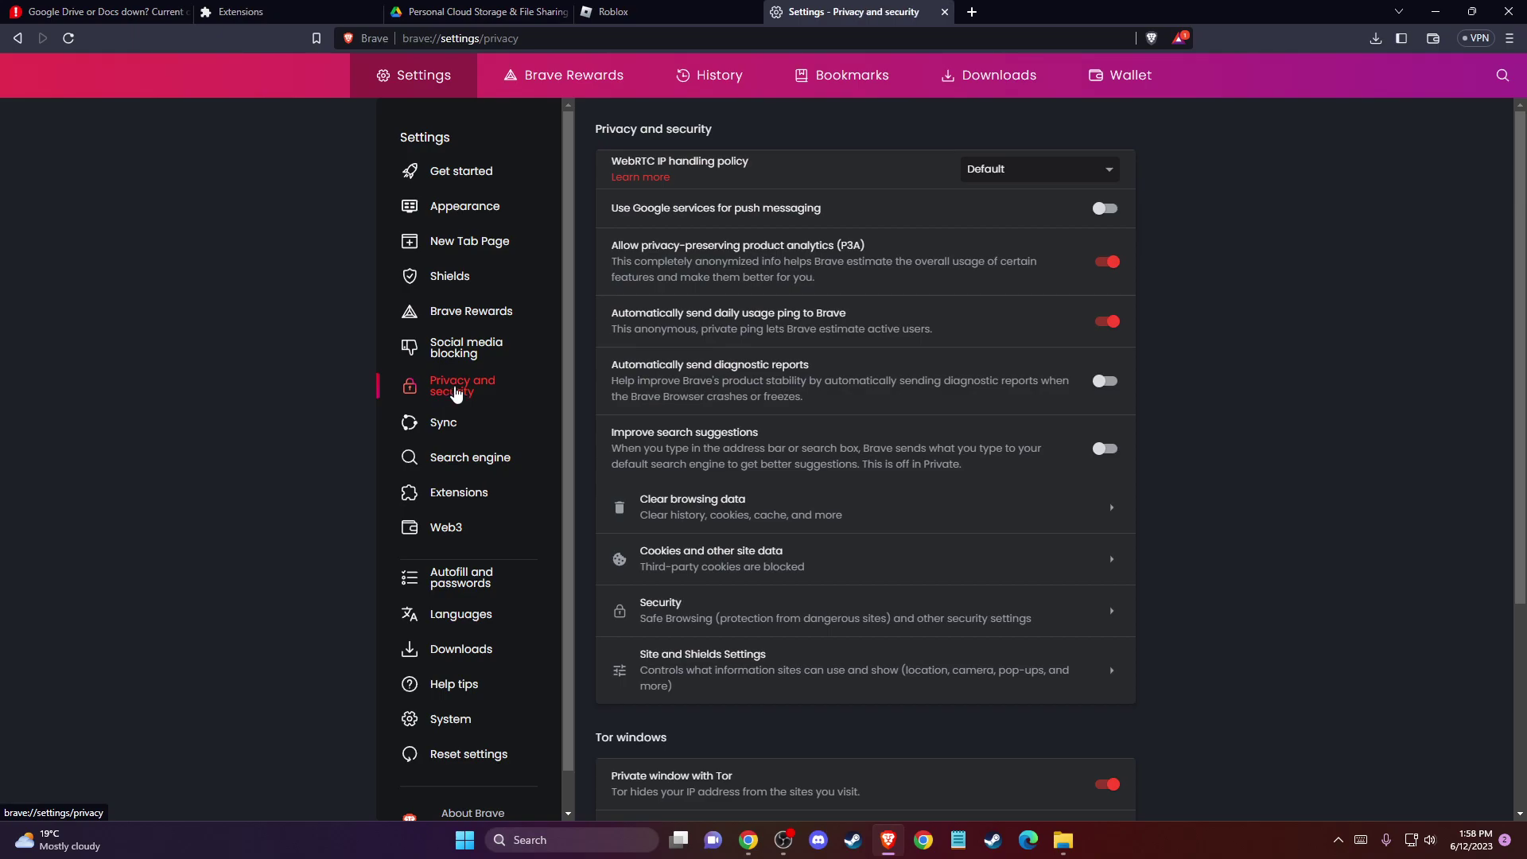
{"action": "left_click", "coordinate": [657, 607]}
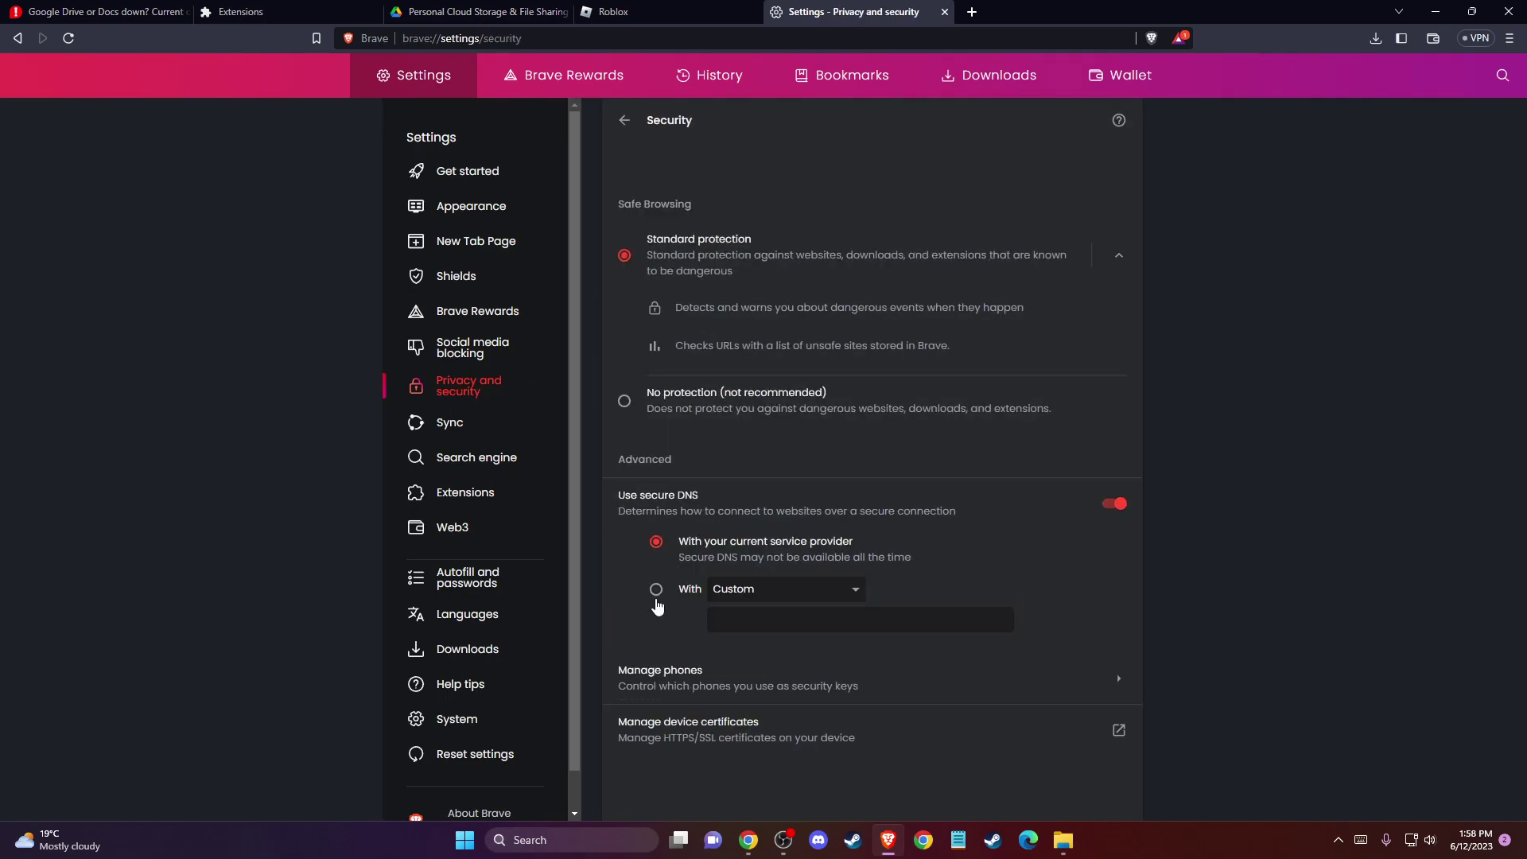
{"action": "left_click", "coordinate": [624, 401]}
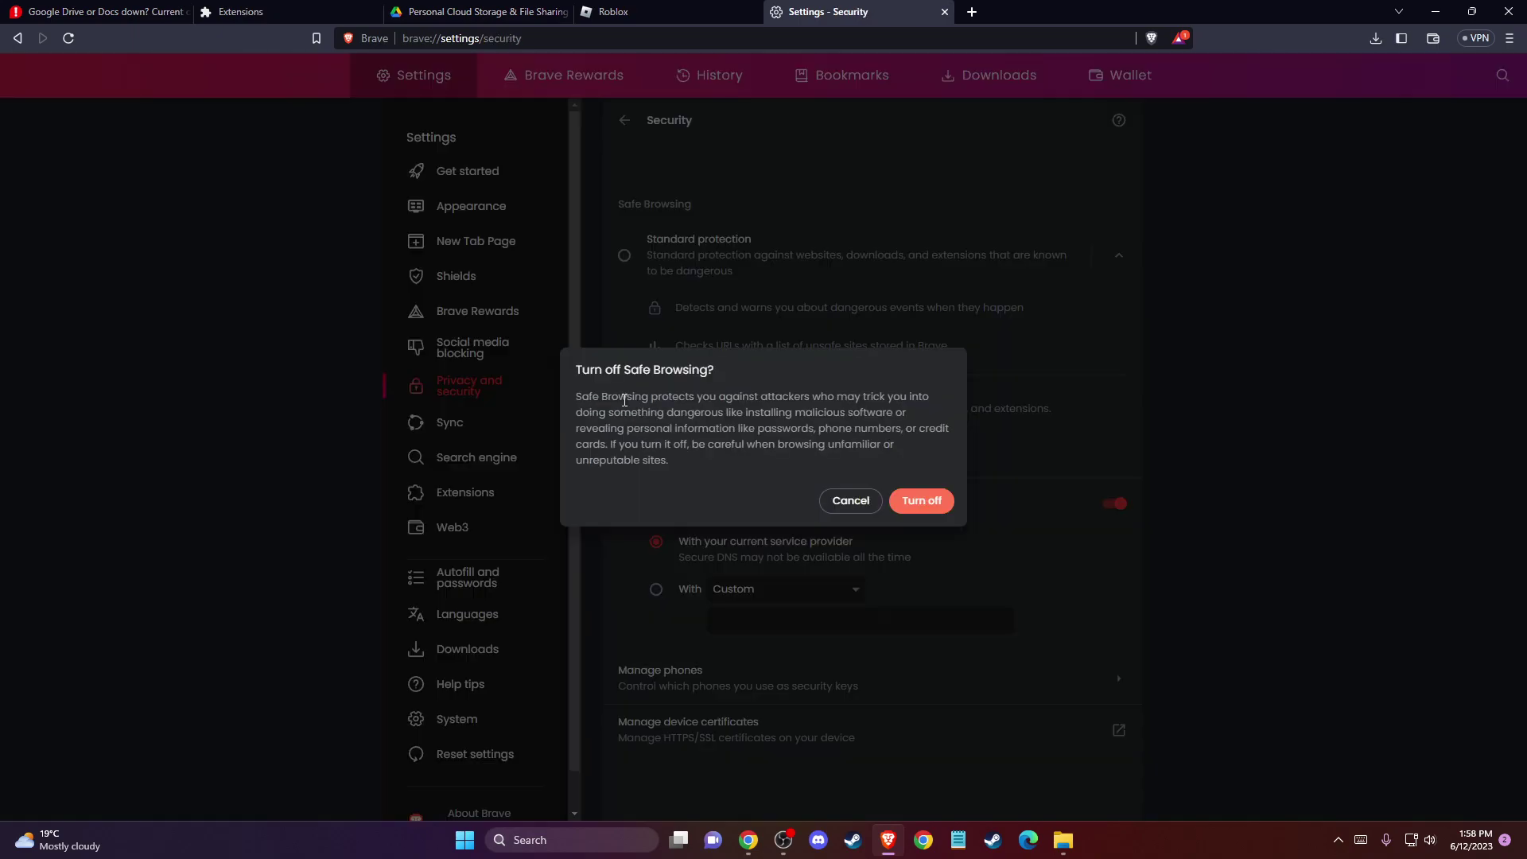
{"action": "left_click", "coordinate": [915, 500]}
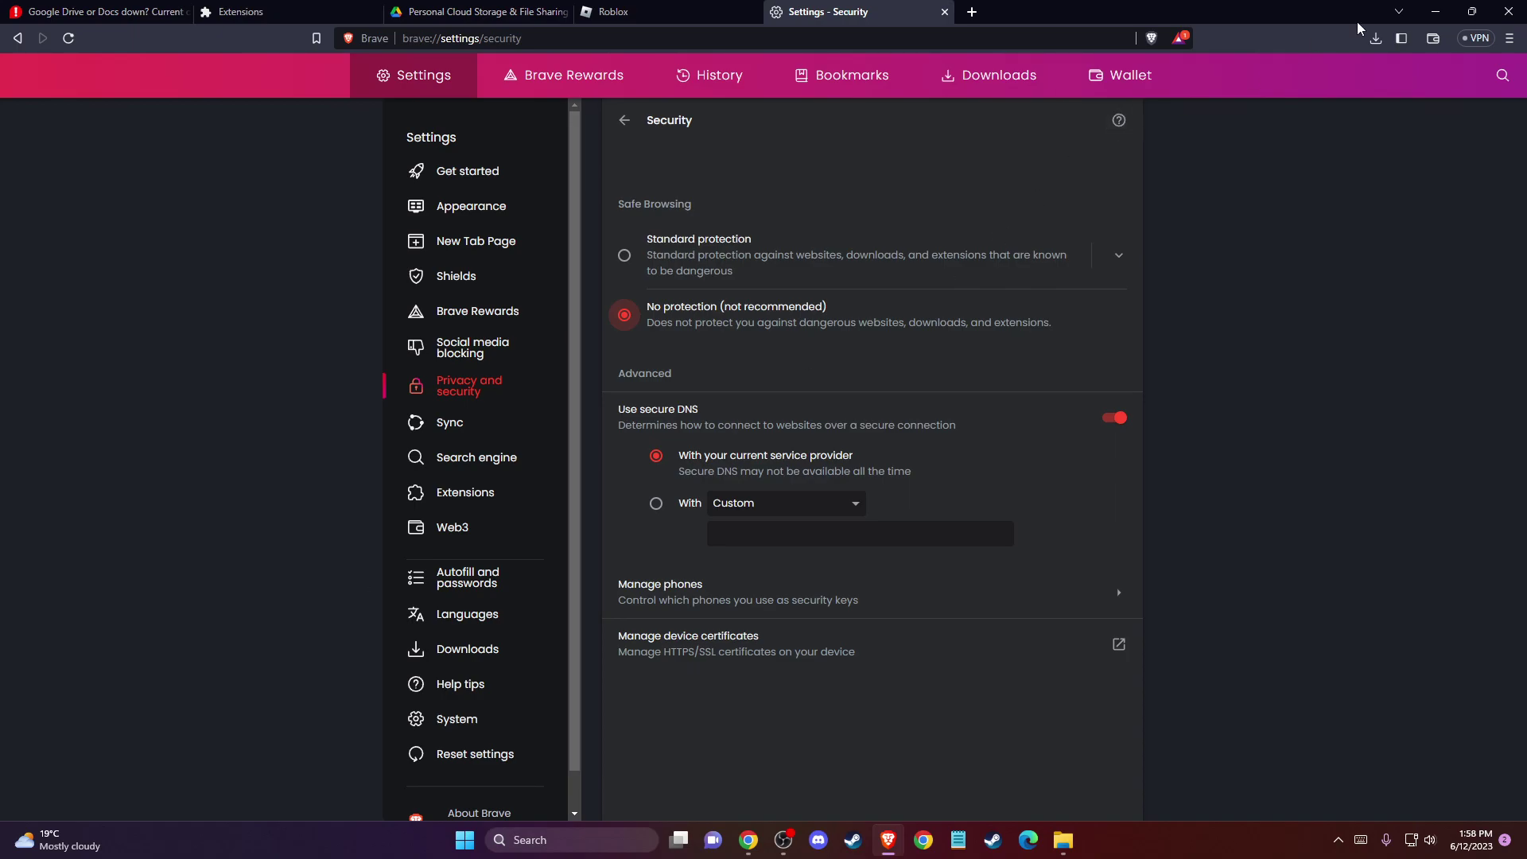
{"action": "left_click", "coordinate": [1435, 12]}
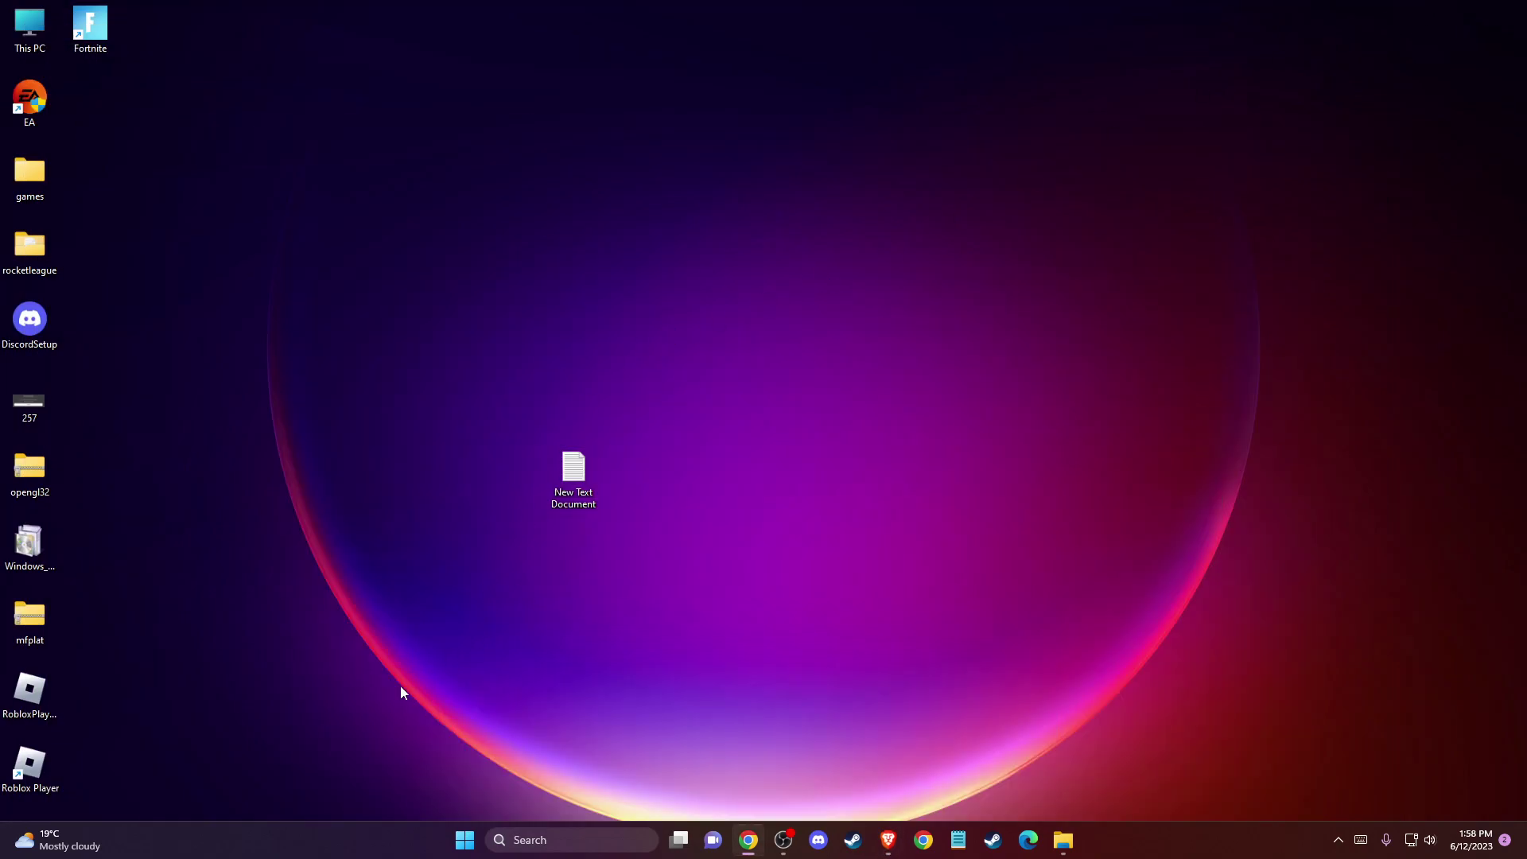
Step: Open %APPDATA% through Windows Run and move up to the AppData folder
{"action": "left_click", "coordinate": [590, 841]}
{"action": "type", "text": "Run"}
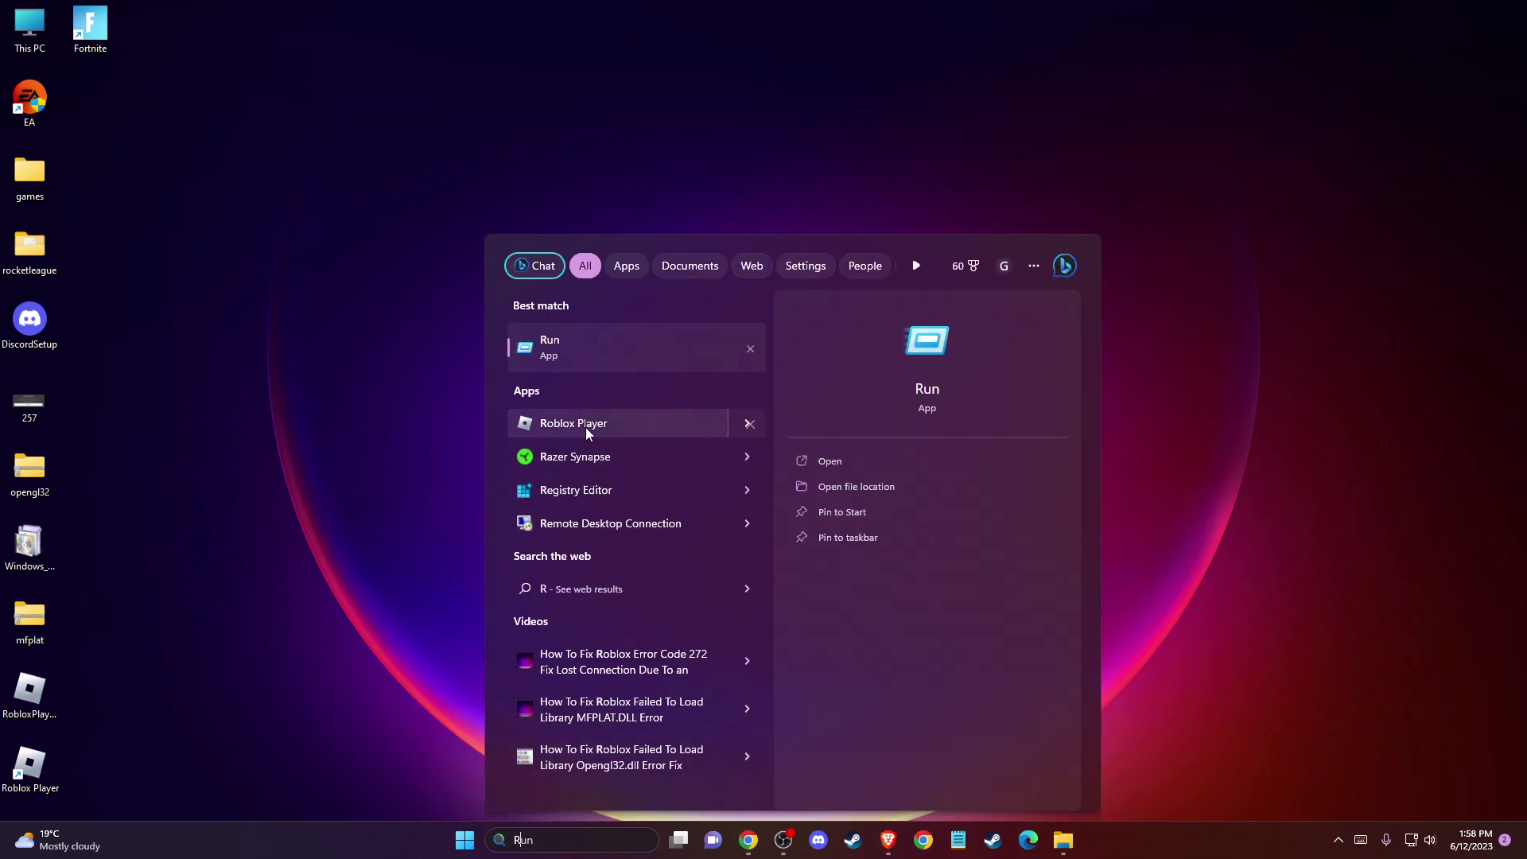
{"action": "left_click", "coordinate": [587, 360]}
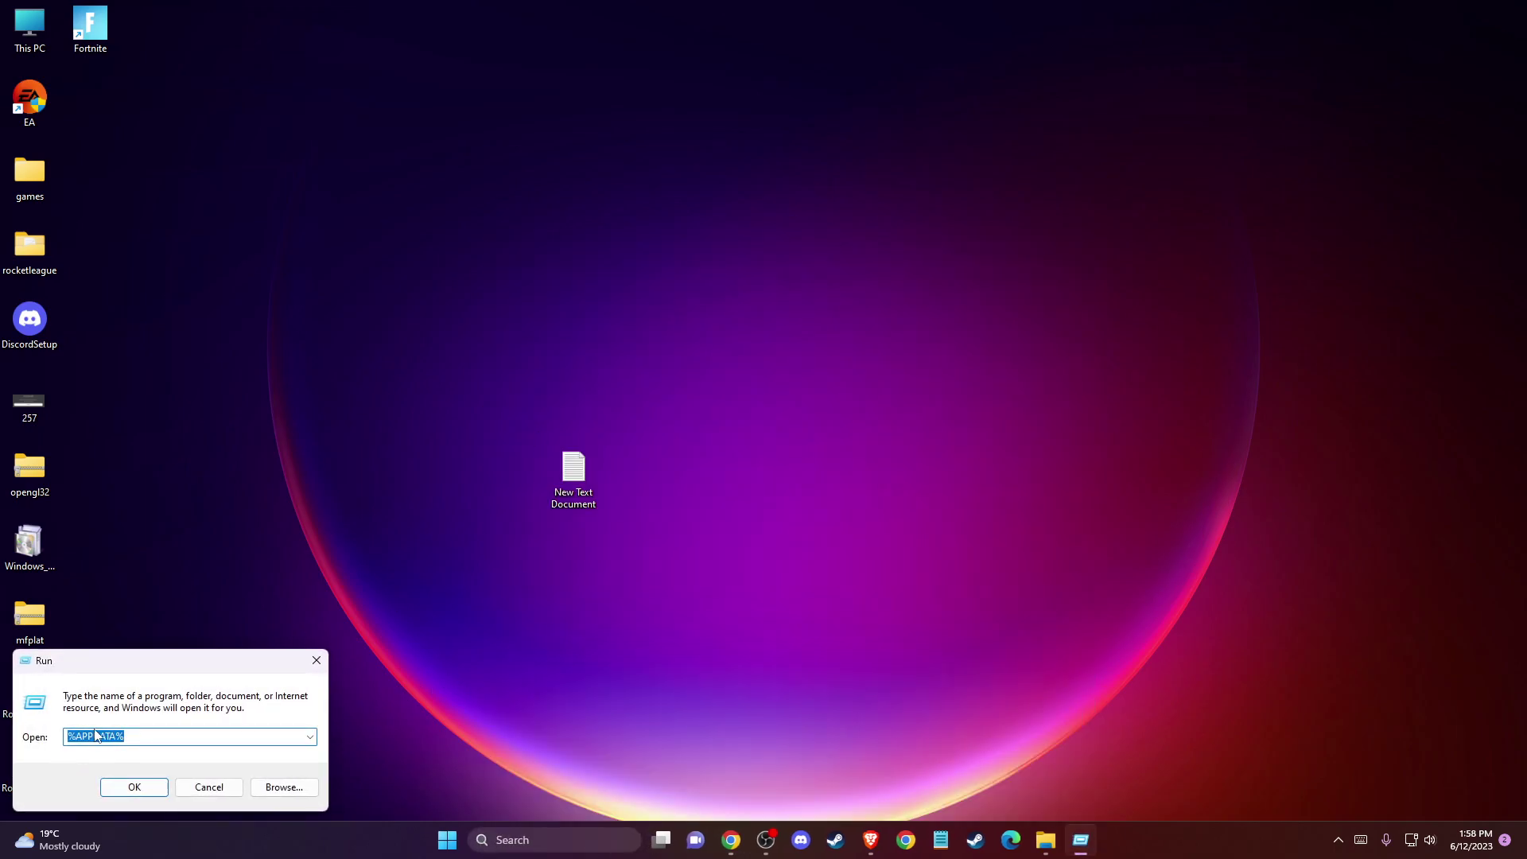
{"action": "left_click", "coordinate": [133, 783]}
{"action": "left_click", "coordinate": [260, 210]}
Step: Open the Temp folder under AppData\Local and browse its mat-debug files
{"action": "double_click", "coordinate": [244, 266]}
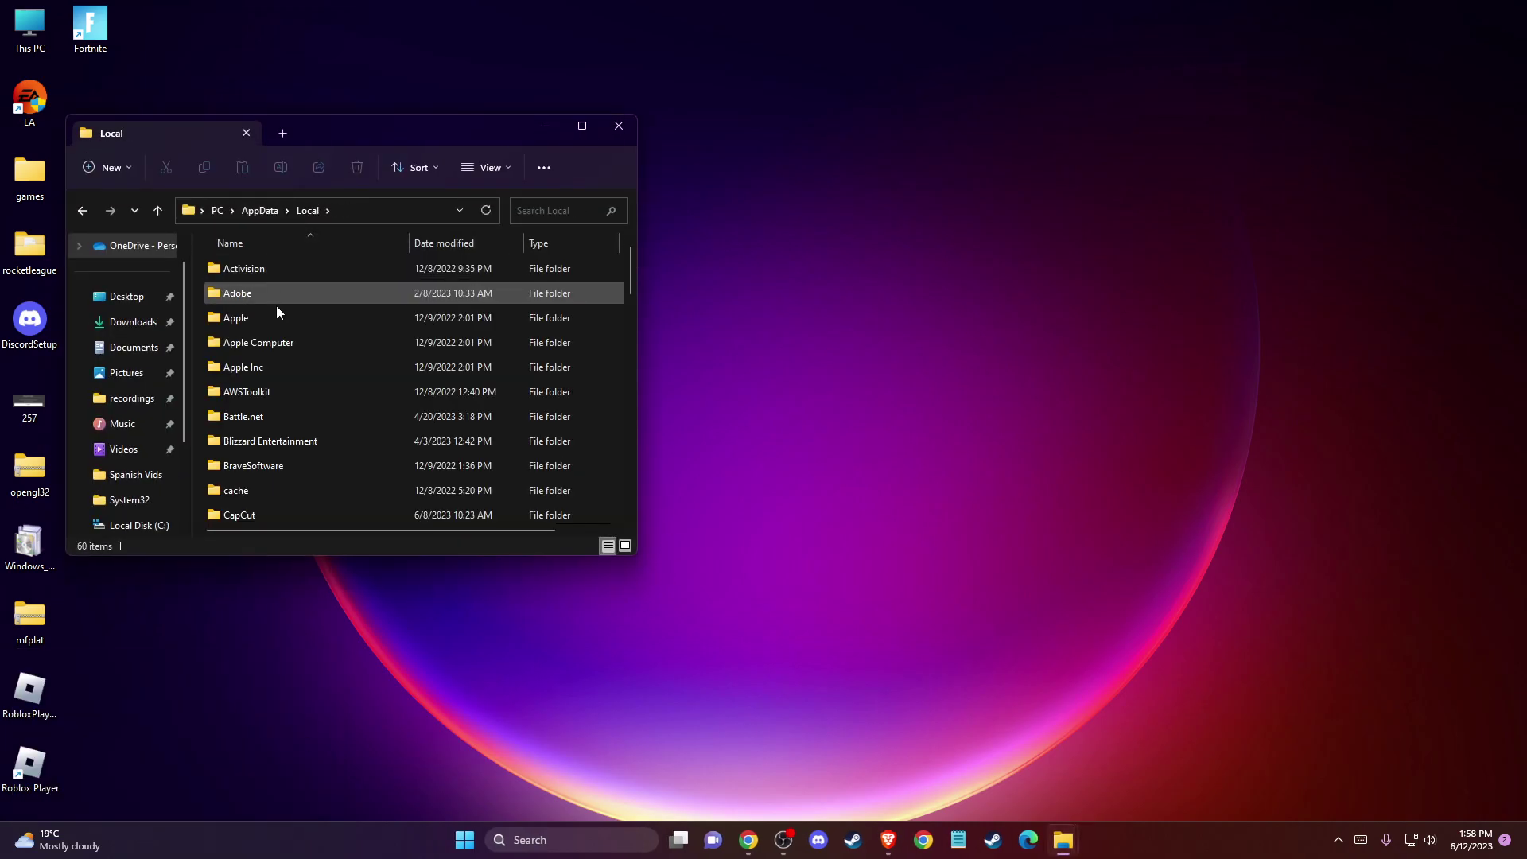
{"action": "scroll", "coordinate": [299, 341], "scroll_direction": "down", "scroll_amount": 15}
{"action": "key", "text": "t"}
{"action": "double_click", "coordinate": [256, 291]}
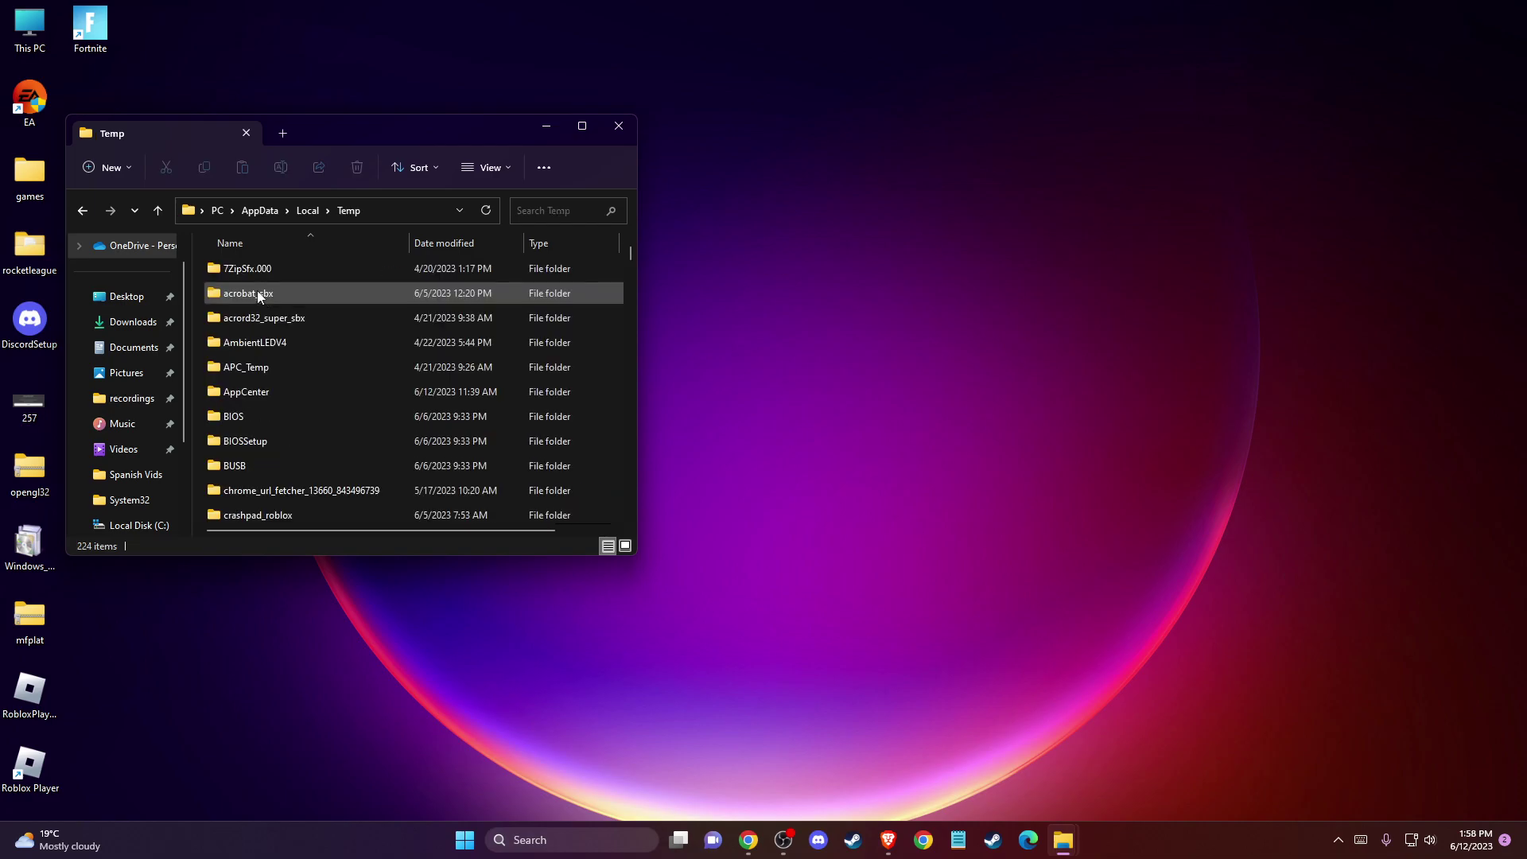
{"action": "key", "text": "r"}
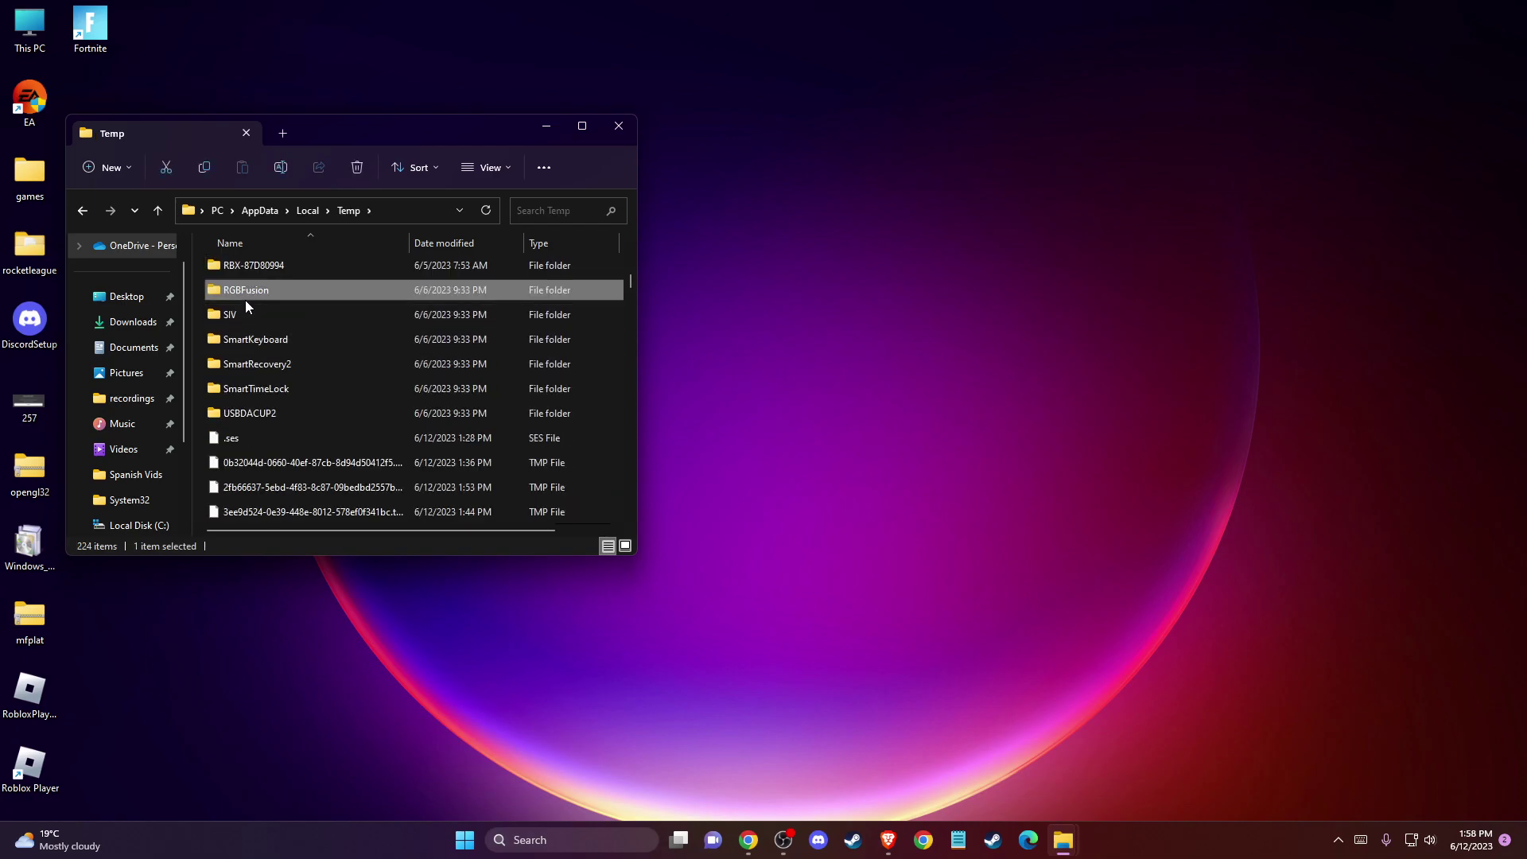
{"action": "scroll", "coordinate": [245, 299], "scroll_direction": "up", "scroll_amount": 5}
{"action": "left_click", "coordinate": [275, 318]}
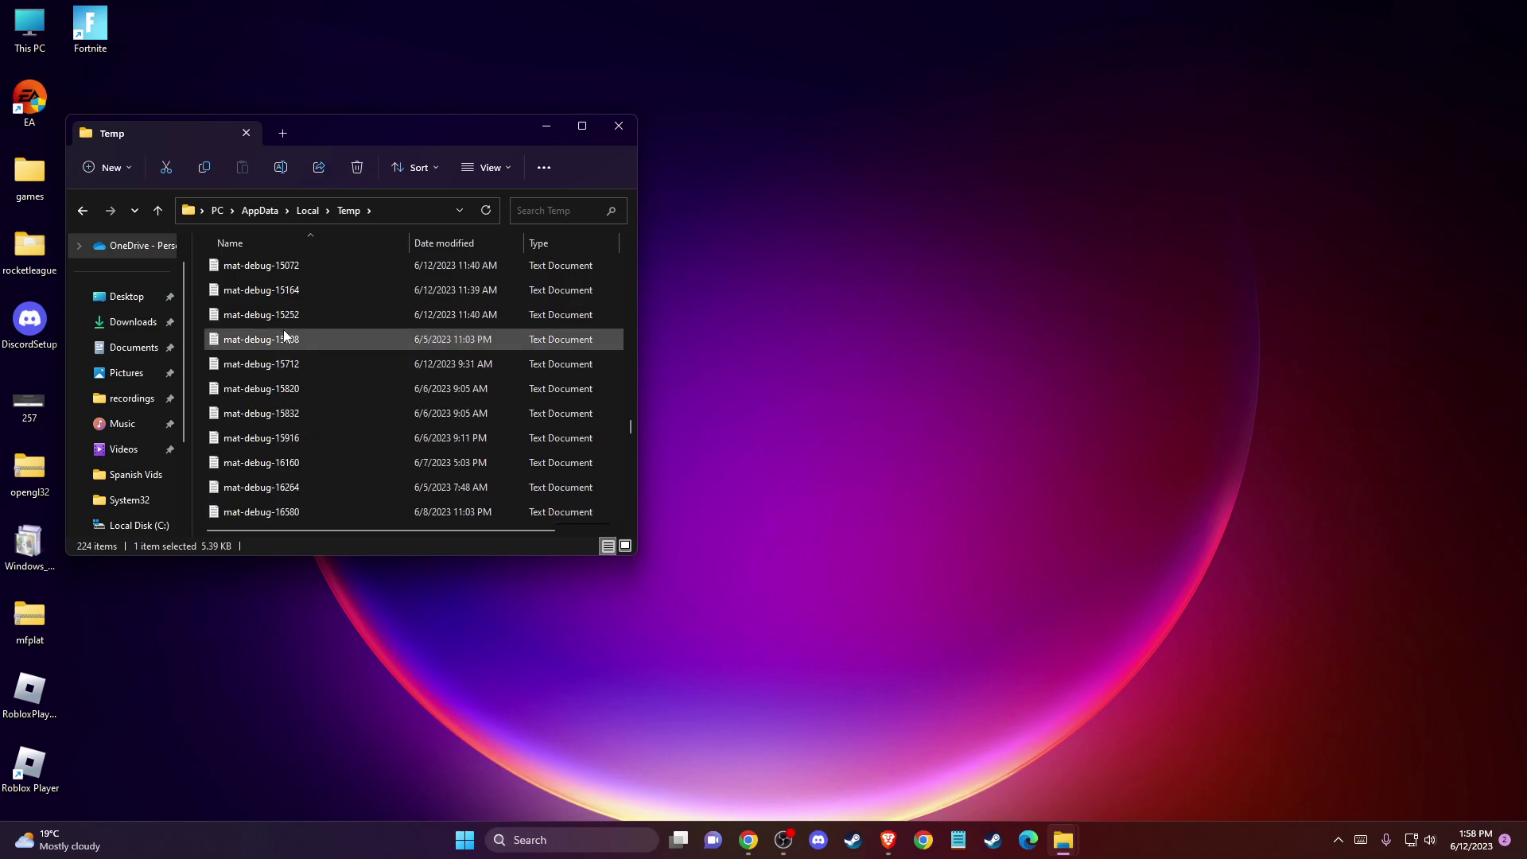
{"action": "left_click_drag", "start_coordinate": [627, 422], "coordinate": [621, 232]}
Step: Step through the RBX items to the SIV folder, then close File Explorer
{"action": "key", "text": "r"}
{"action": "key", "text": "r"}
{"action": "key", "text": "r"}
{"action": "key", "text": "r"}
{"action": "key", "text": "r"}
{"action": "key", "text": "r"}
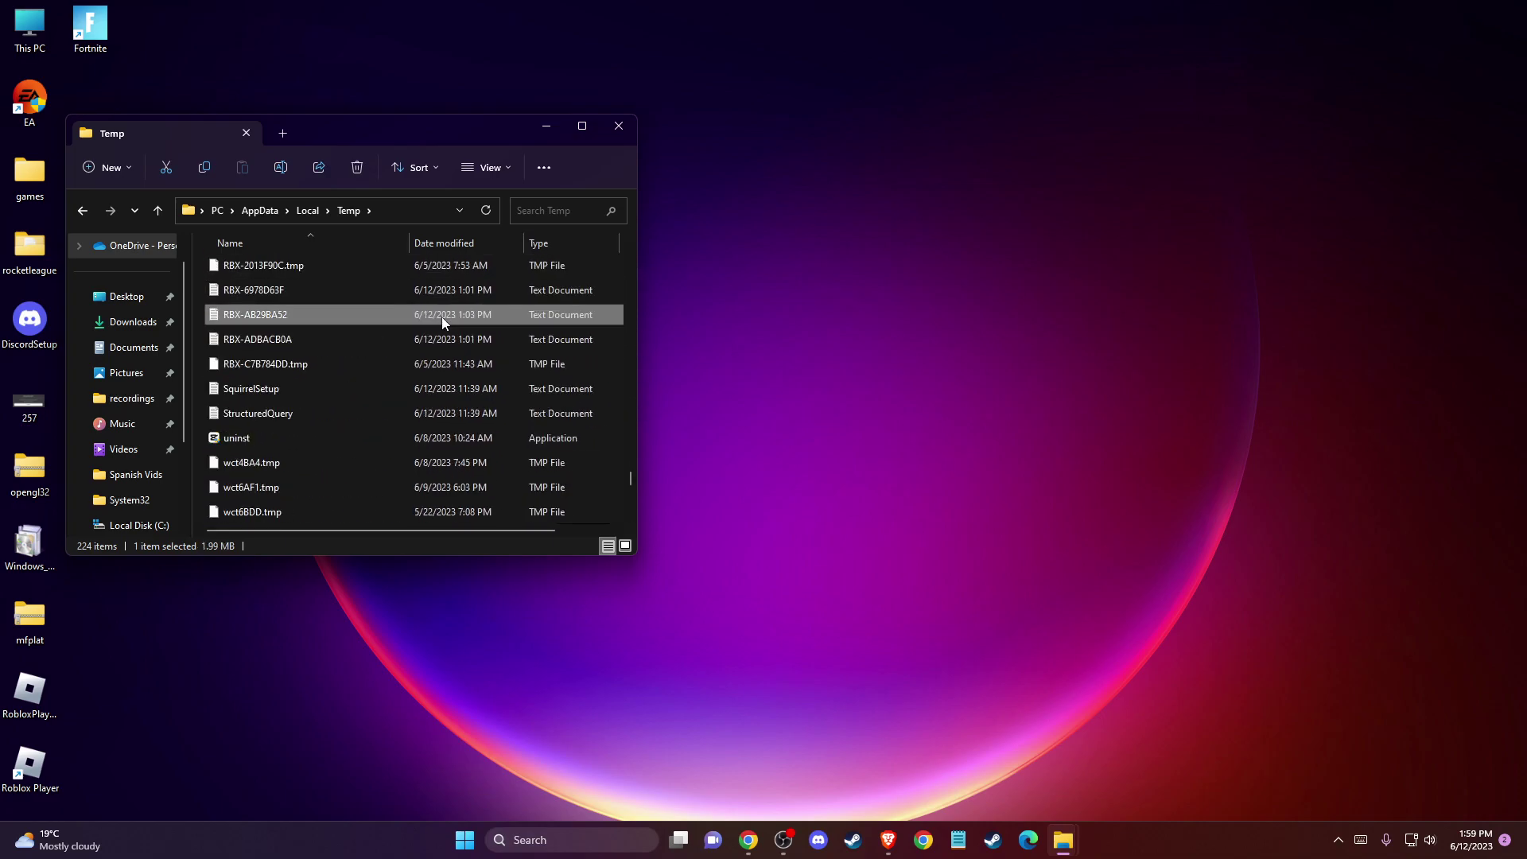
{"action": "key", "text": "r"}
{"action": "key", "text": "r"}
{"action": "key", "text": "r"}
{"action": "key", "text": "r"}
{"action": "key", "text": "r"}
{"action": "key", "text": "r"}
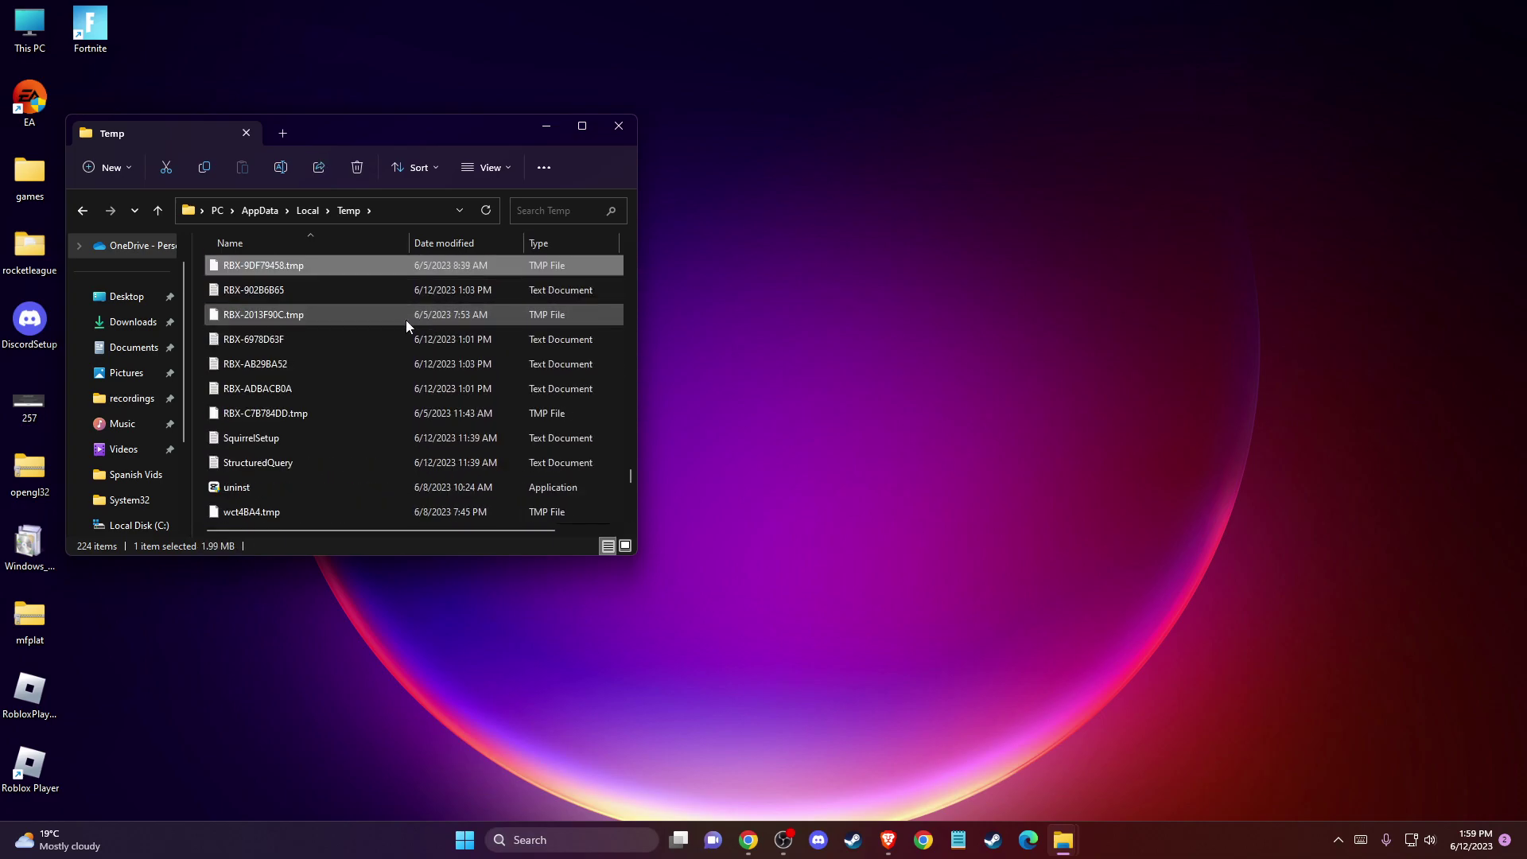
{"action": "key", "text": "r"}
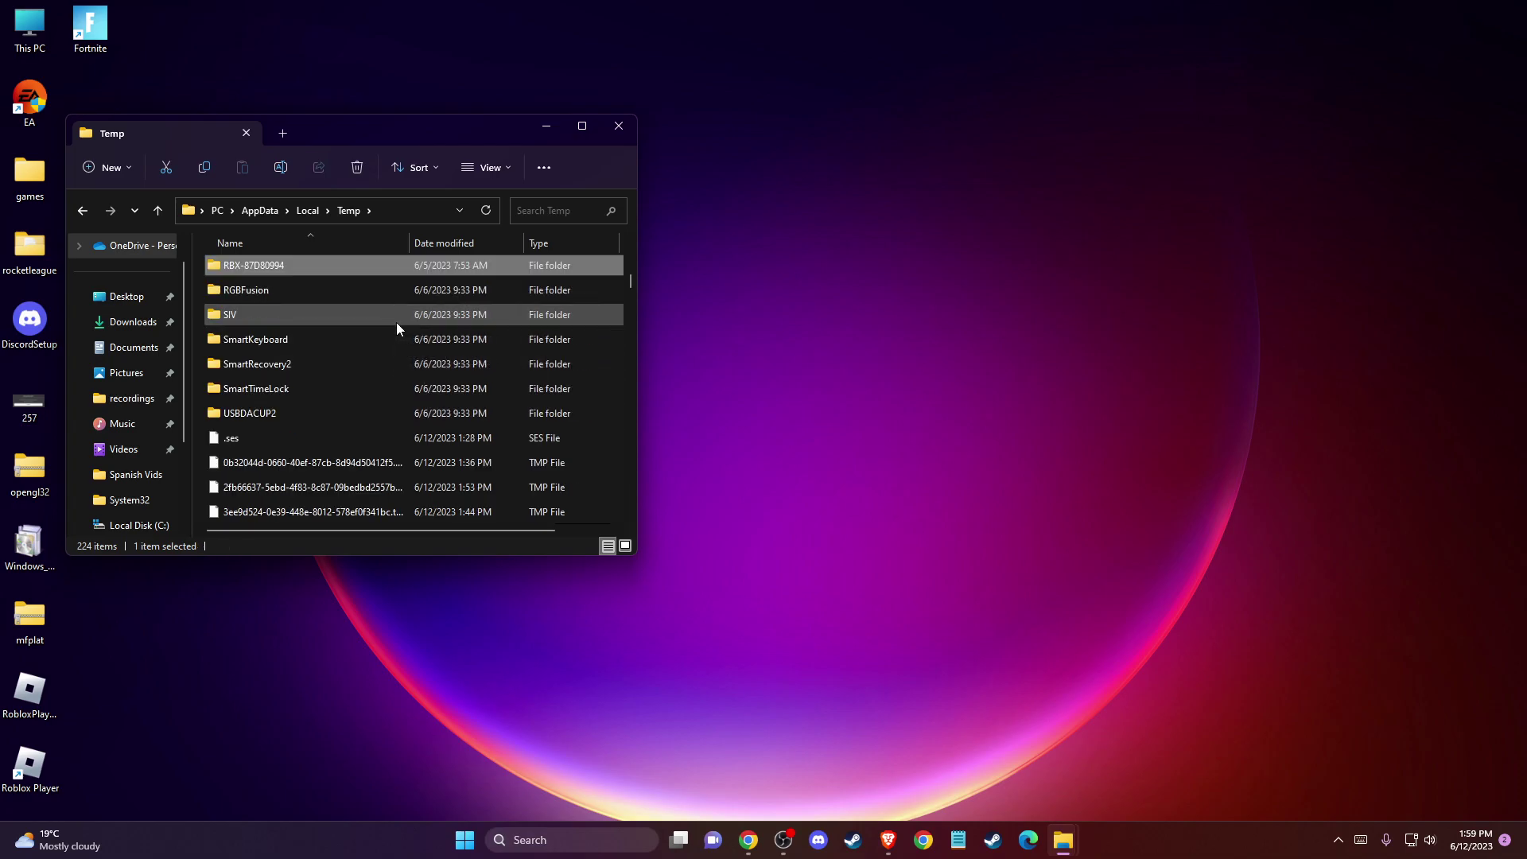
{"action": "key", "text": "s"}
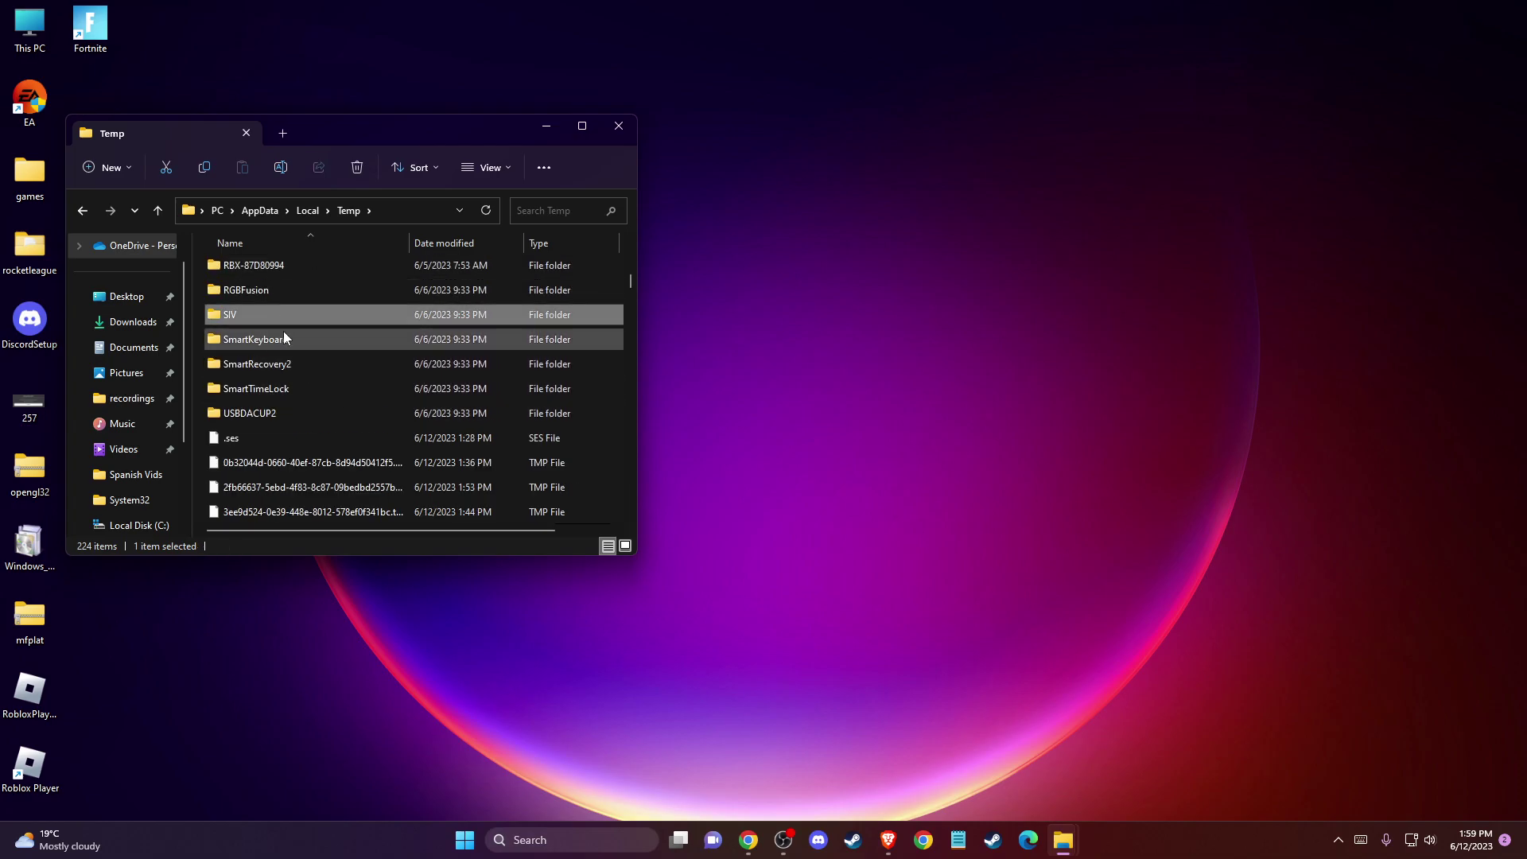
{"action": "right_click", "coordinate": [247, 310]}
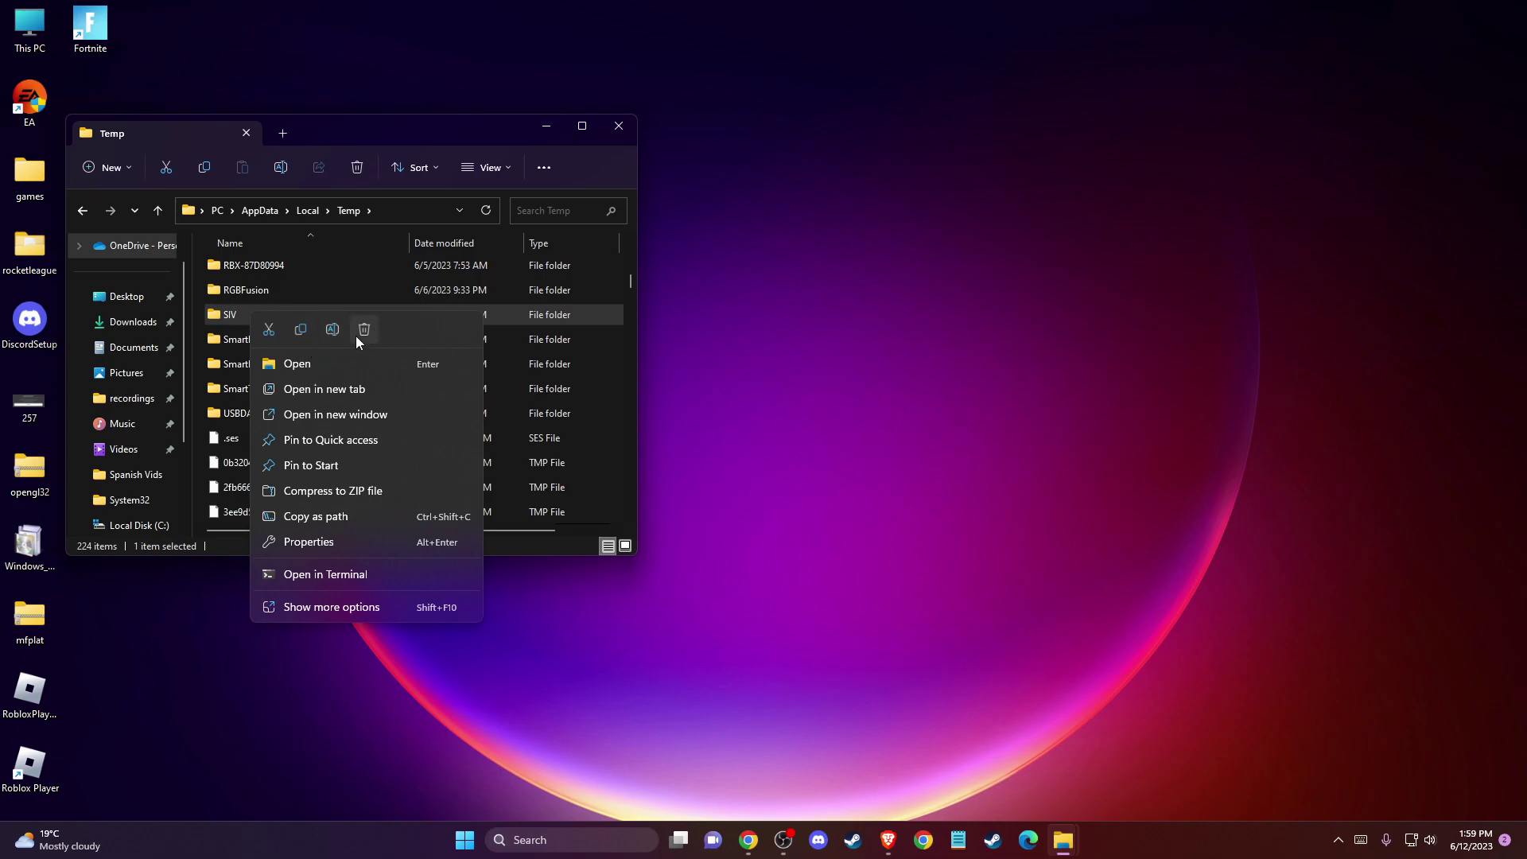
{"action": "left_click", "coordinate": [619, 126]}
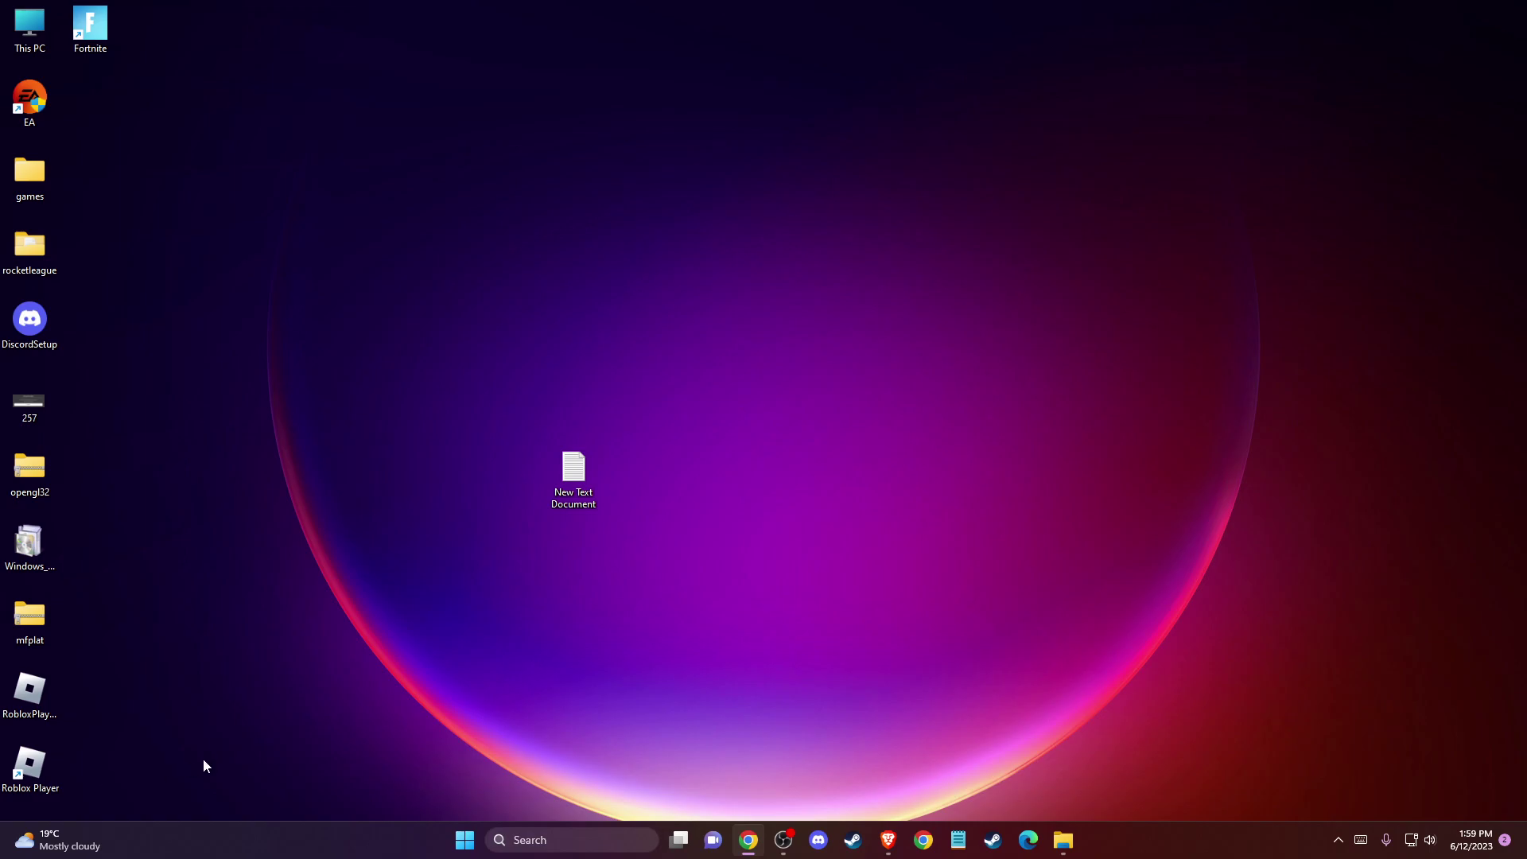
Step: Clear all roblox.com site data from DevTools' Application storage and reload the page
{"action": "left_click", "coordinate": [888, 840]}
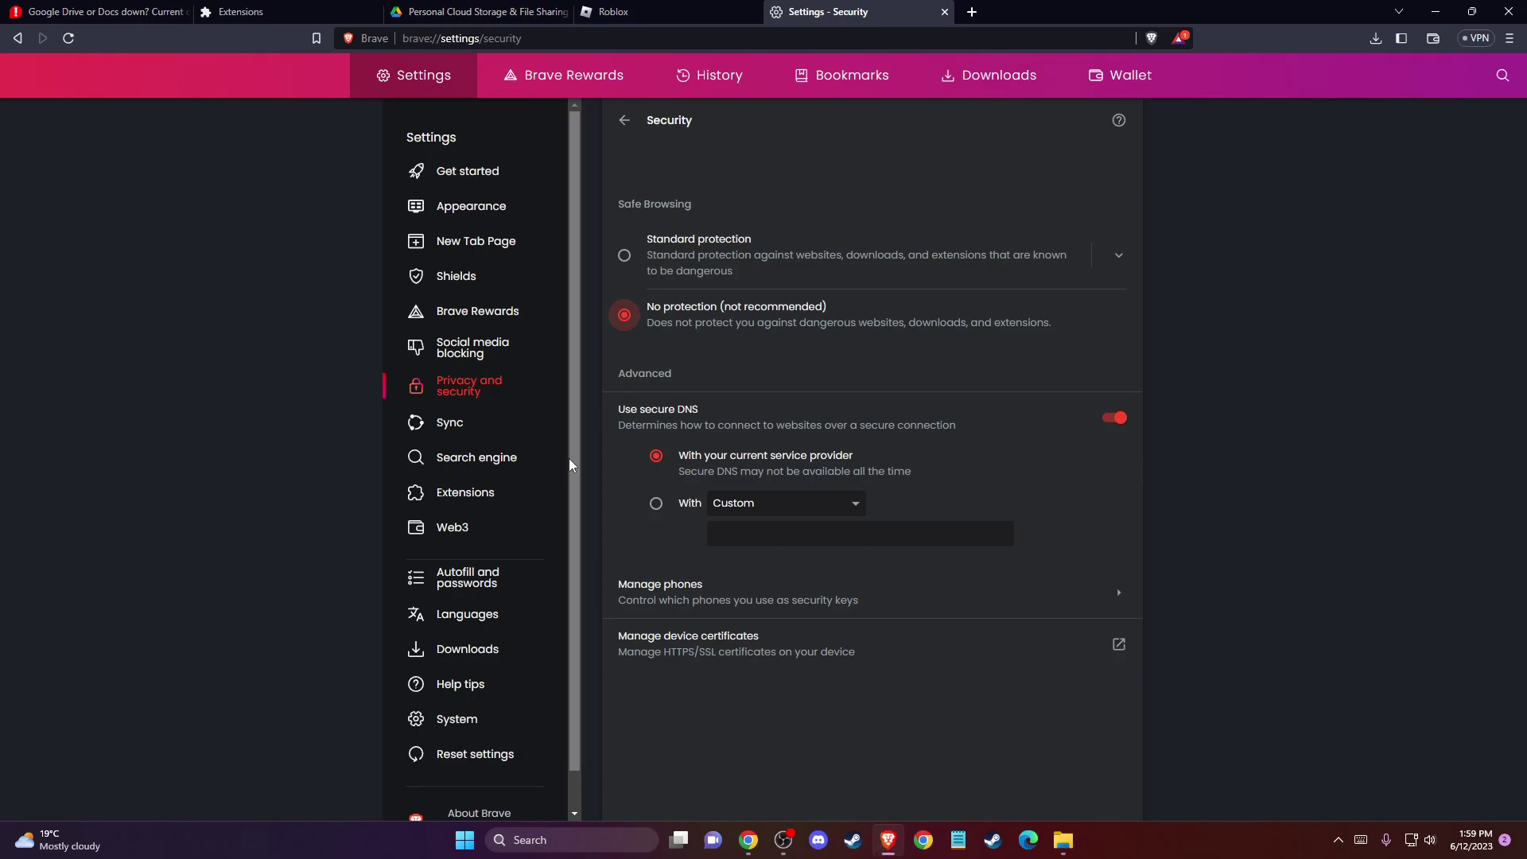
{"action": "left_click", "coordinate": [672, 12]}
{"action": "right_click", "coordinate": [222, 384]}
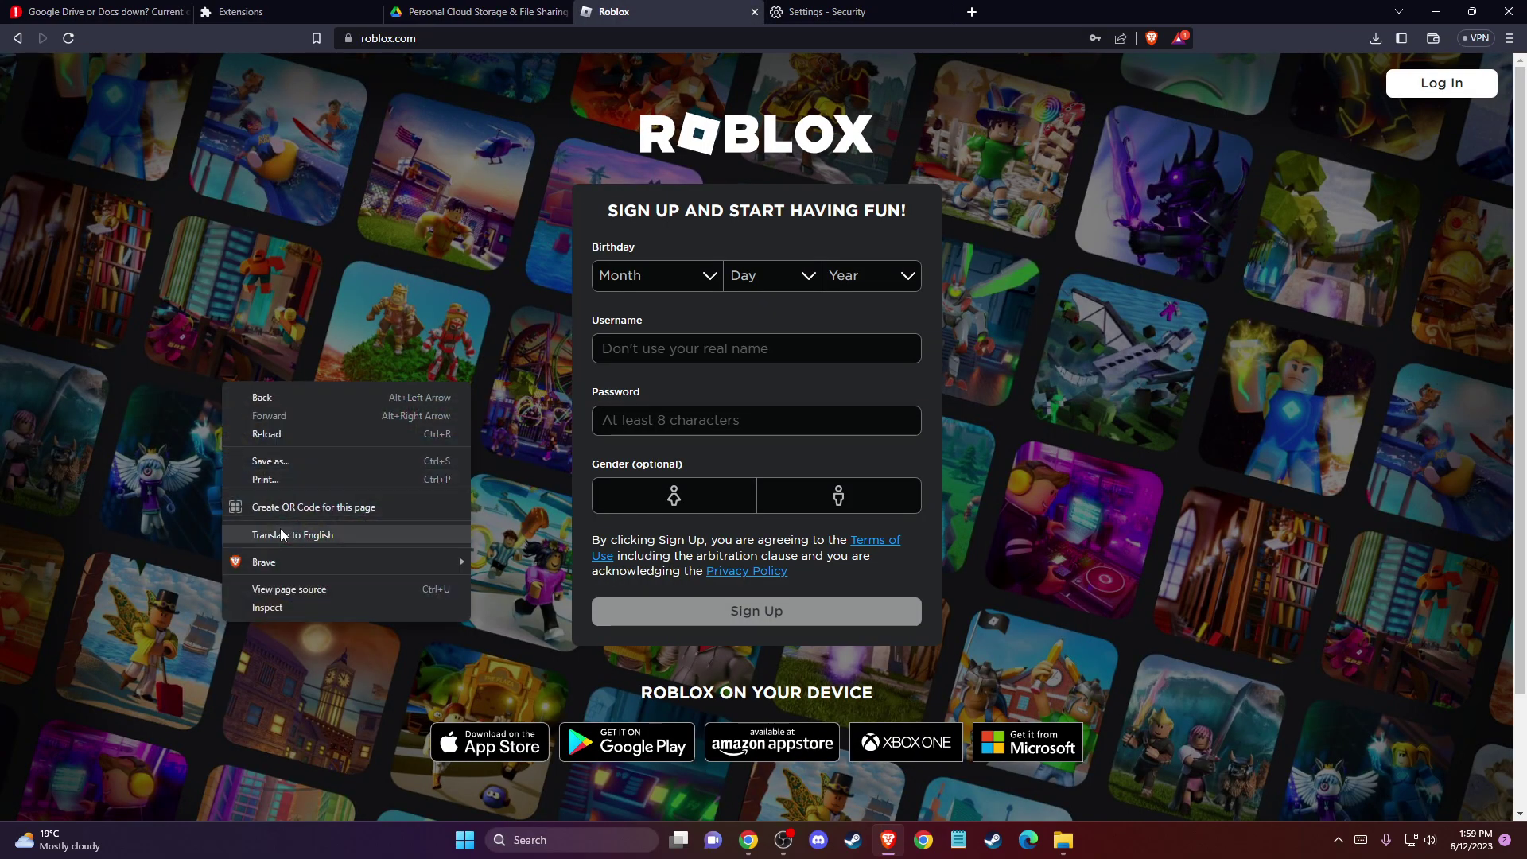
{"action": "left_click", "coordinate": [309, 605]}
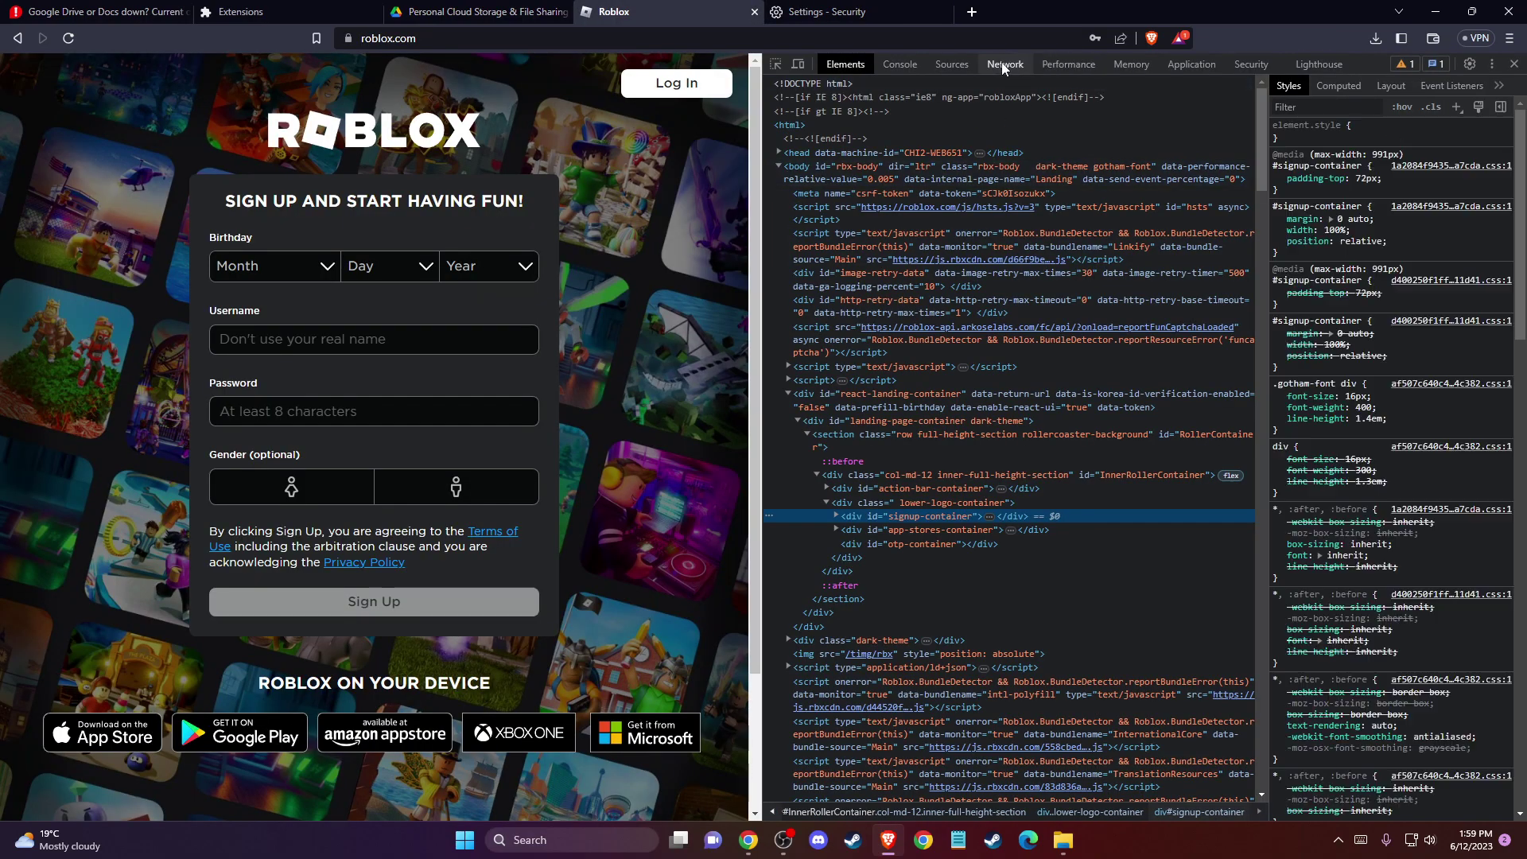
{"action": "left_click", "coordinate": [1192, 65]}
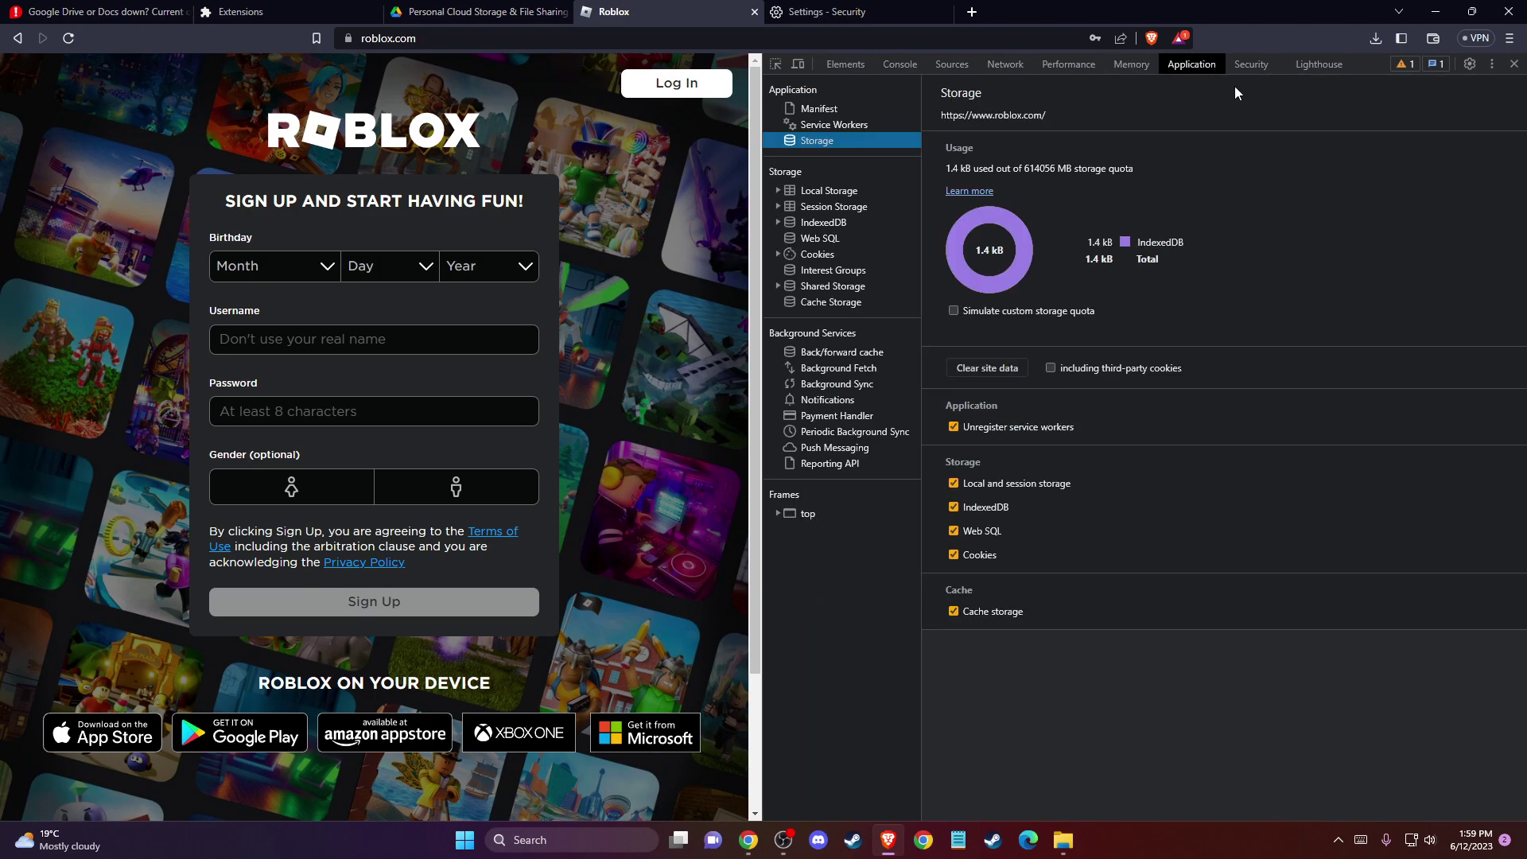
{"action": "left_click_drag", "start_coordinate": [762, 178], "coordinate": [661, 191]}
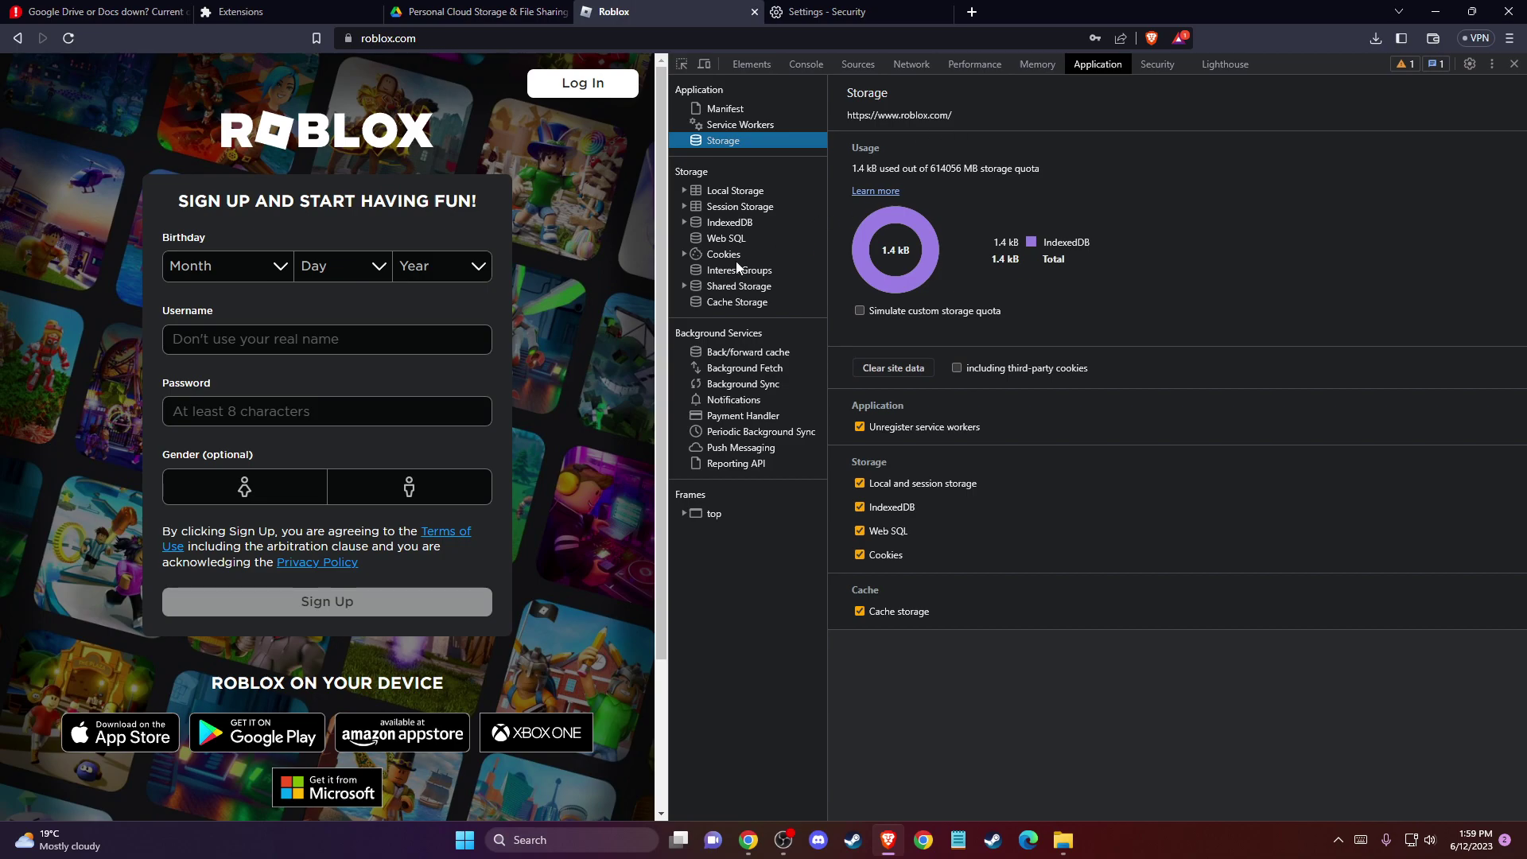
{"action": "left_click", "coordinate": [878, 367]}
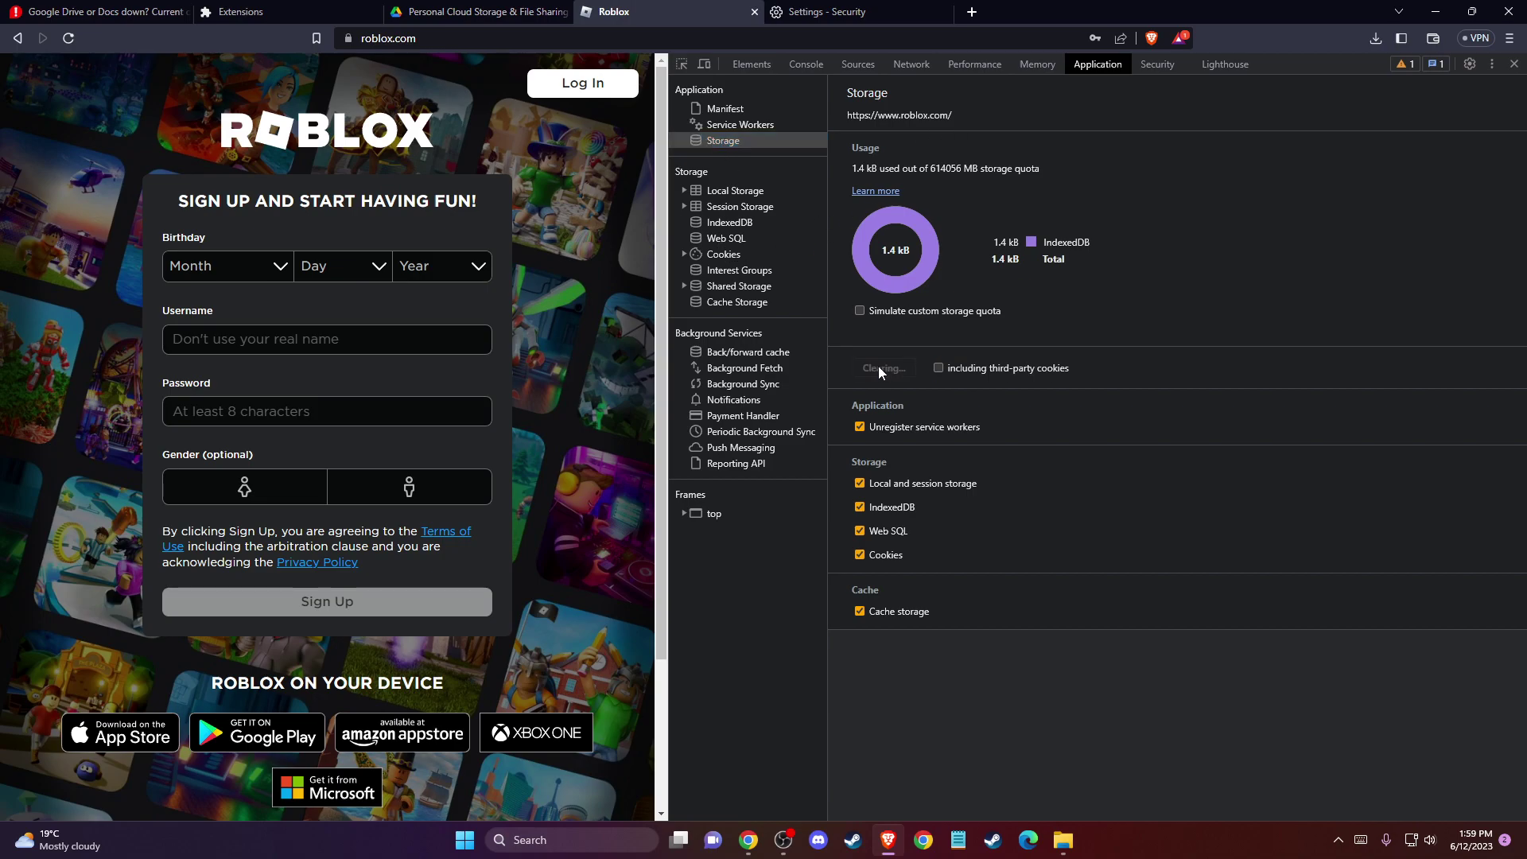
{"action": "left_click", "coordinate": [68, 38]}
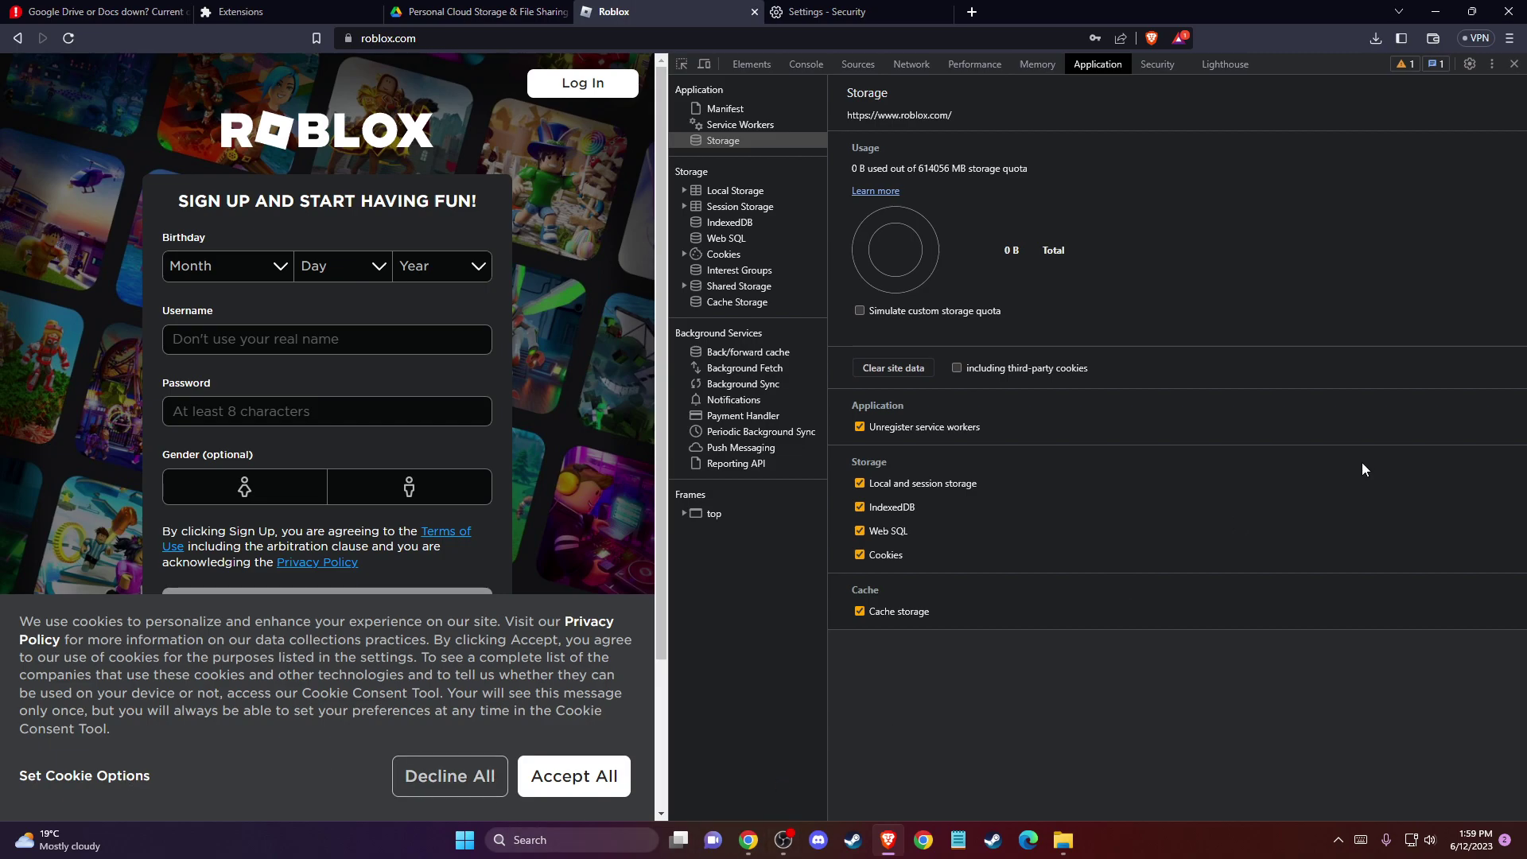
Step: Minimize Brave and bring up the Windows Run dialog
{"action": "left_click", "coordinate": [1435, 11]}
{"action": "left_click", "coordinate": [557, 837]}
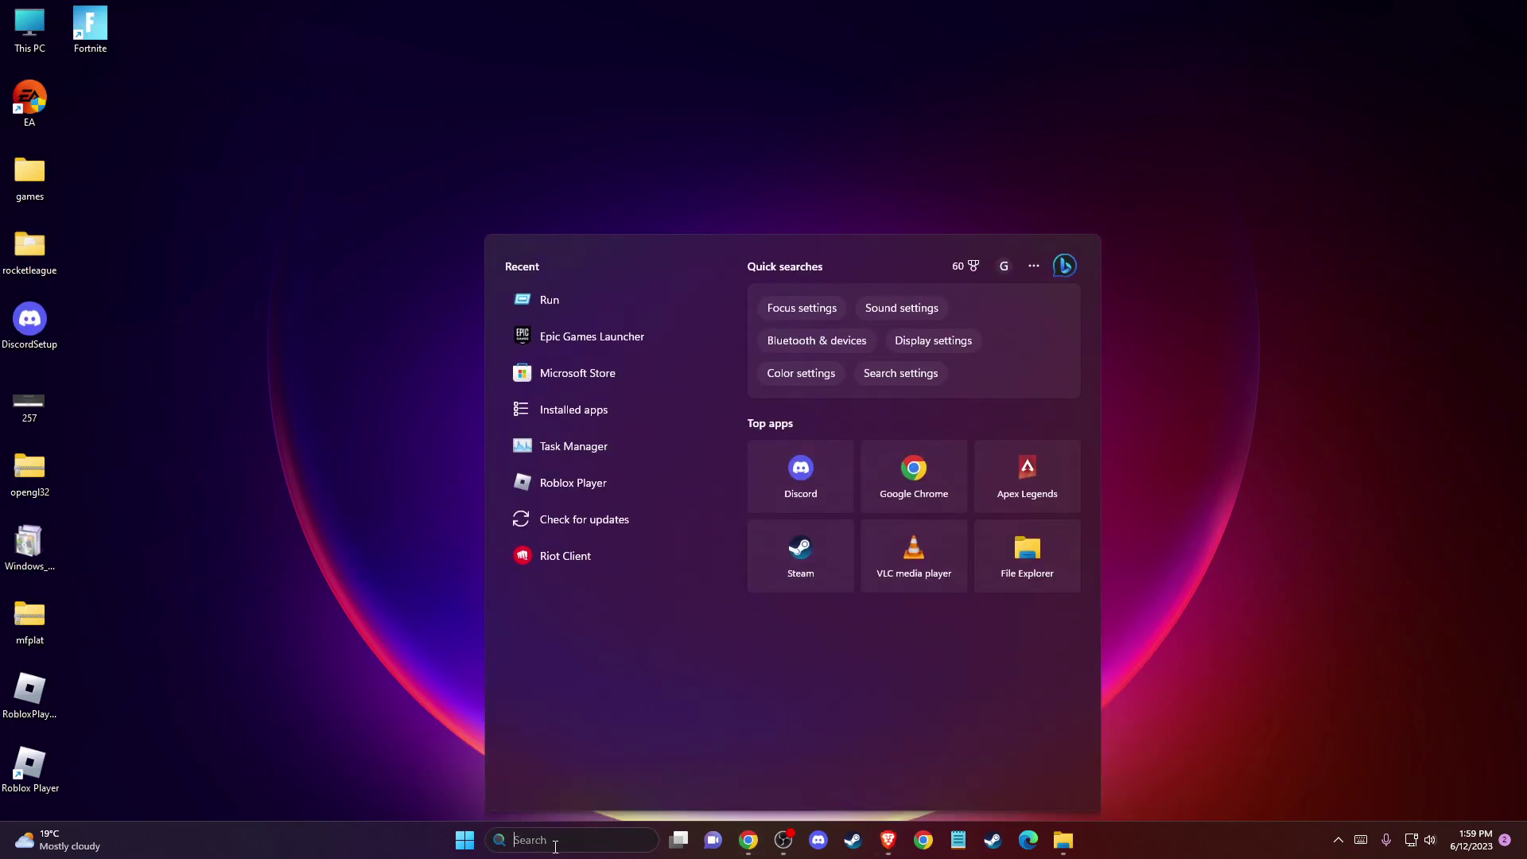
{"action": "key", "text": "super+r"}
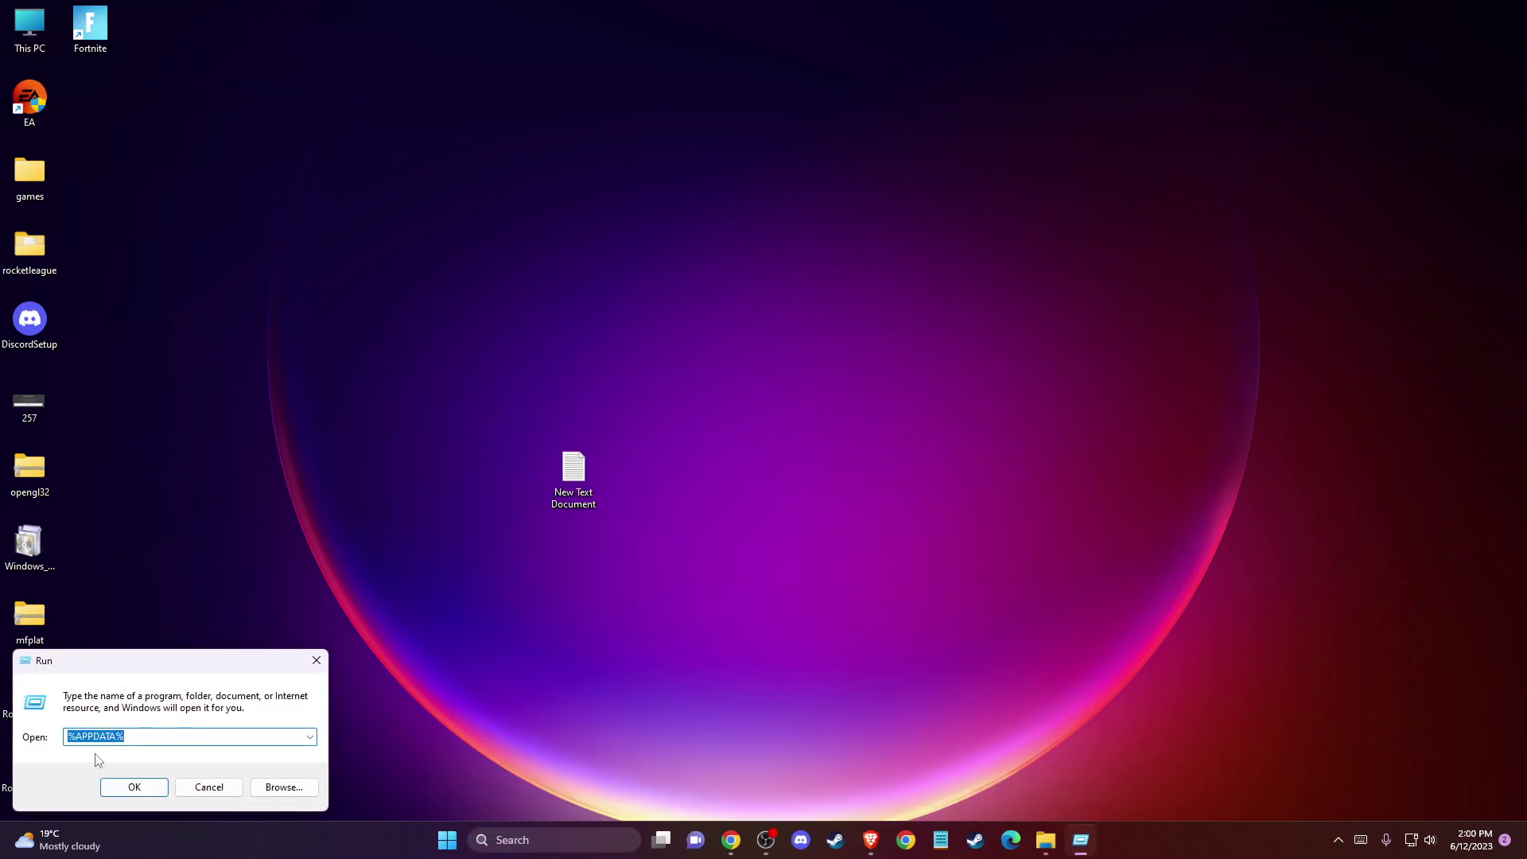
Step: Go from %APPDATA% to AppData\Local and select the Roblox folder, keeping its name
{"action": "left_click", "coordinate": [125, 783]}
{"action": "left_click", "coordinate": [256, 212]}
{"action": "double_click", "coordinate": [217, 270]}
{"action": "key", "text": "r"}
{"action": "key", "text": "r"}
{"action": "key", "text": "r"}
{"action": "left_click", "coordinate": [241, 315]}
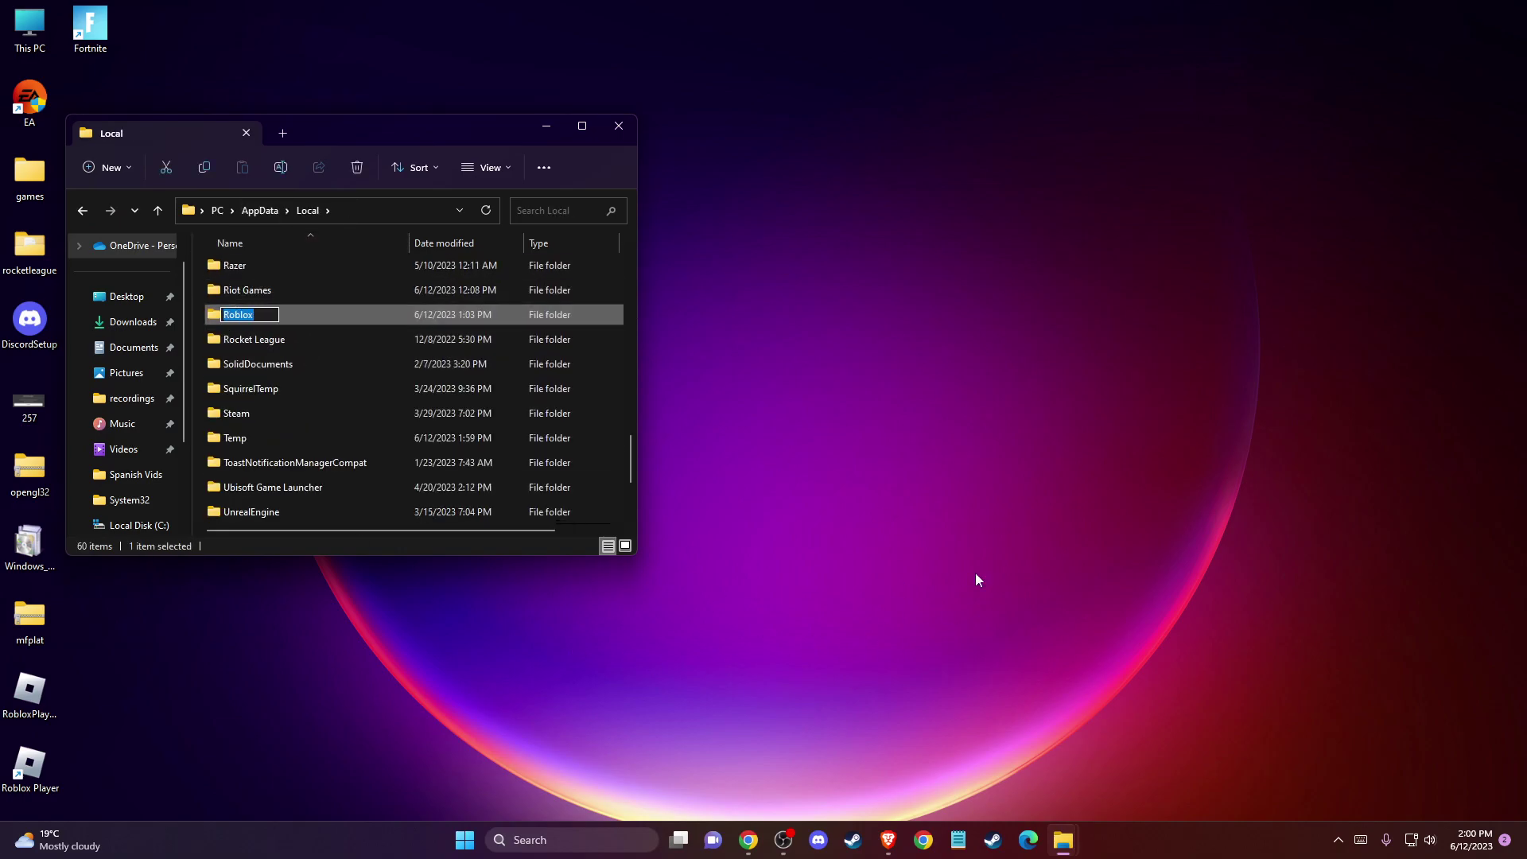
{"action": "key", "text": "Escape"}
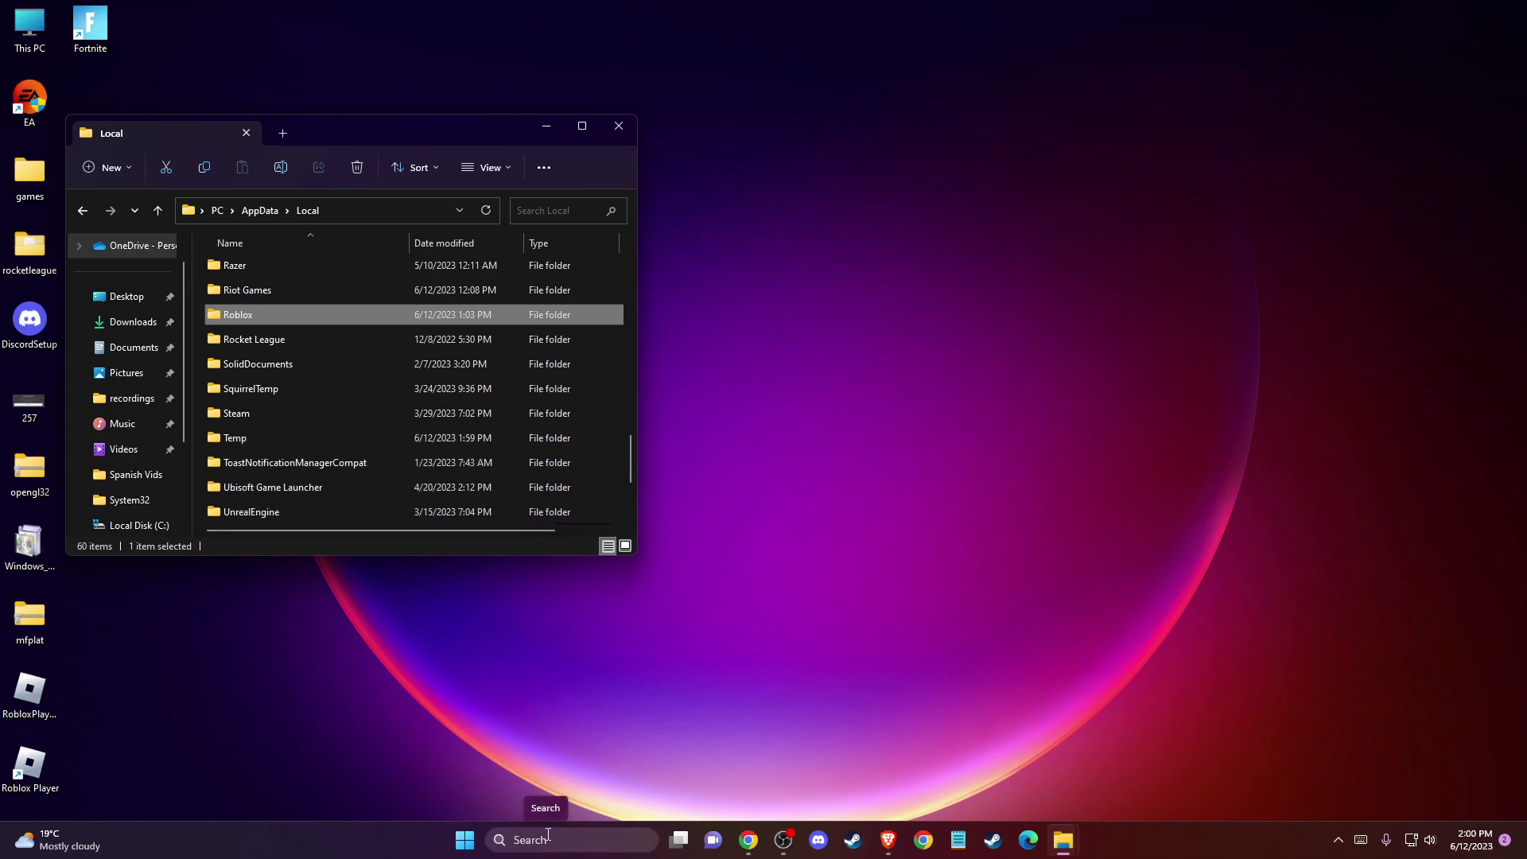
Step: Launch Task Manager from search, scroll through its Processes list, then close it
{"action": "left_click", "coordinate": [544, 840]}
{"action": "type", "text": "task manager"}
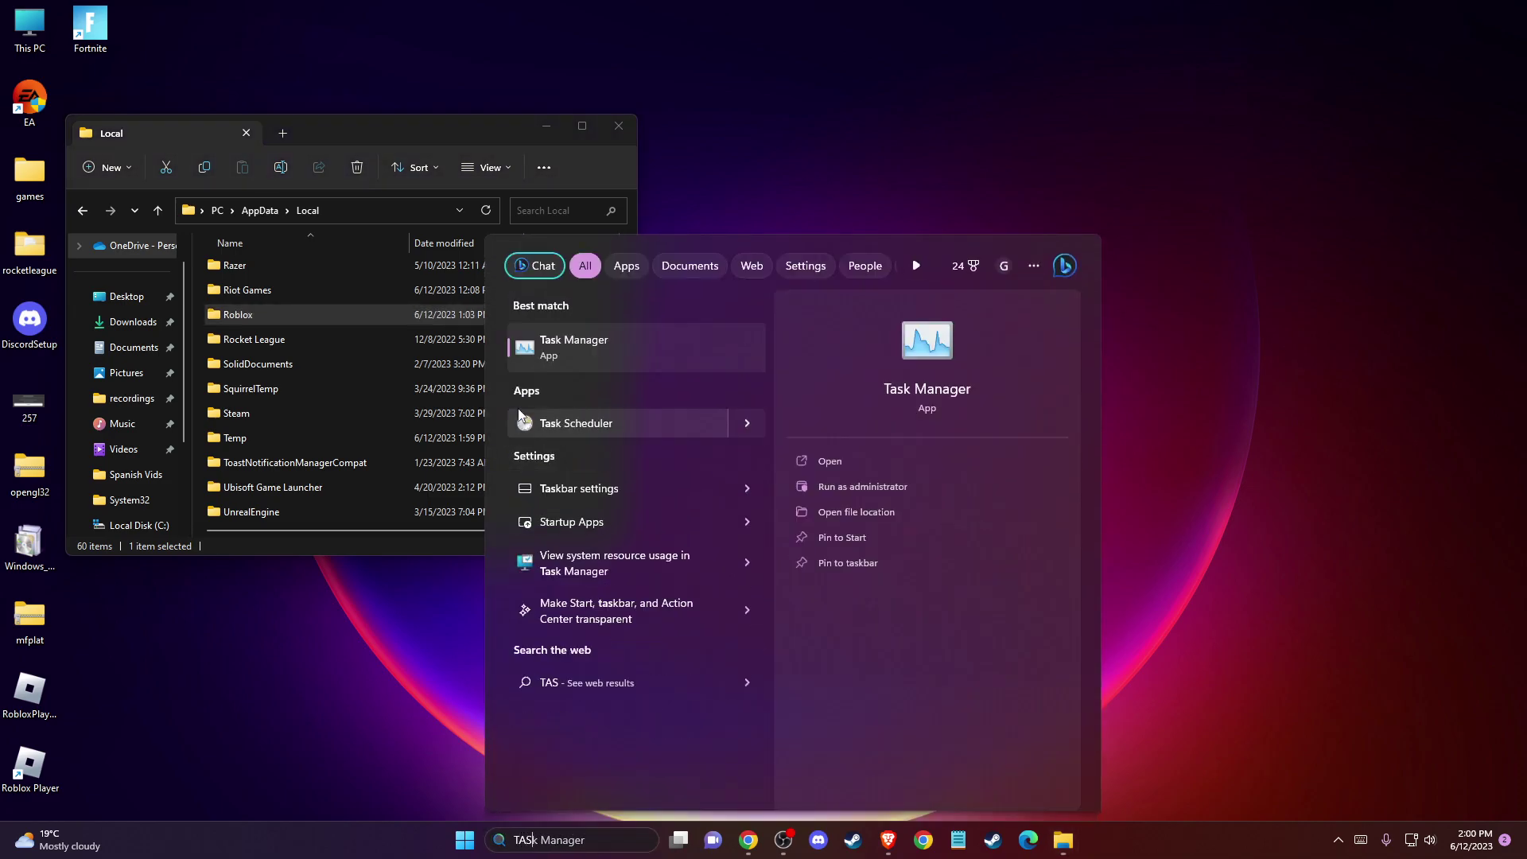
{"action": "key", "text": "Return"}
{"action": "scroll", "coordinate": [801, 384], "scroll_direction": "down", "scroll_amount": 3}
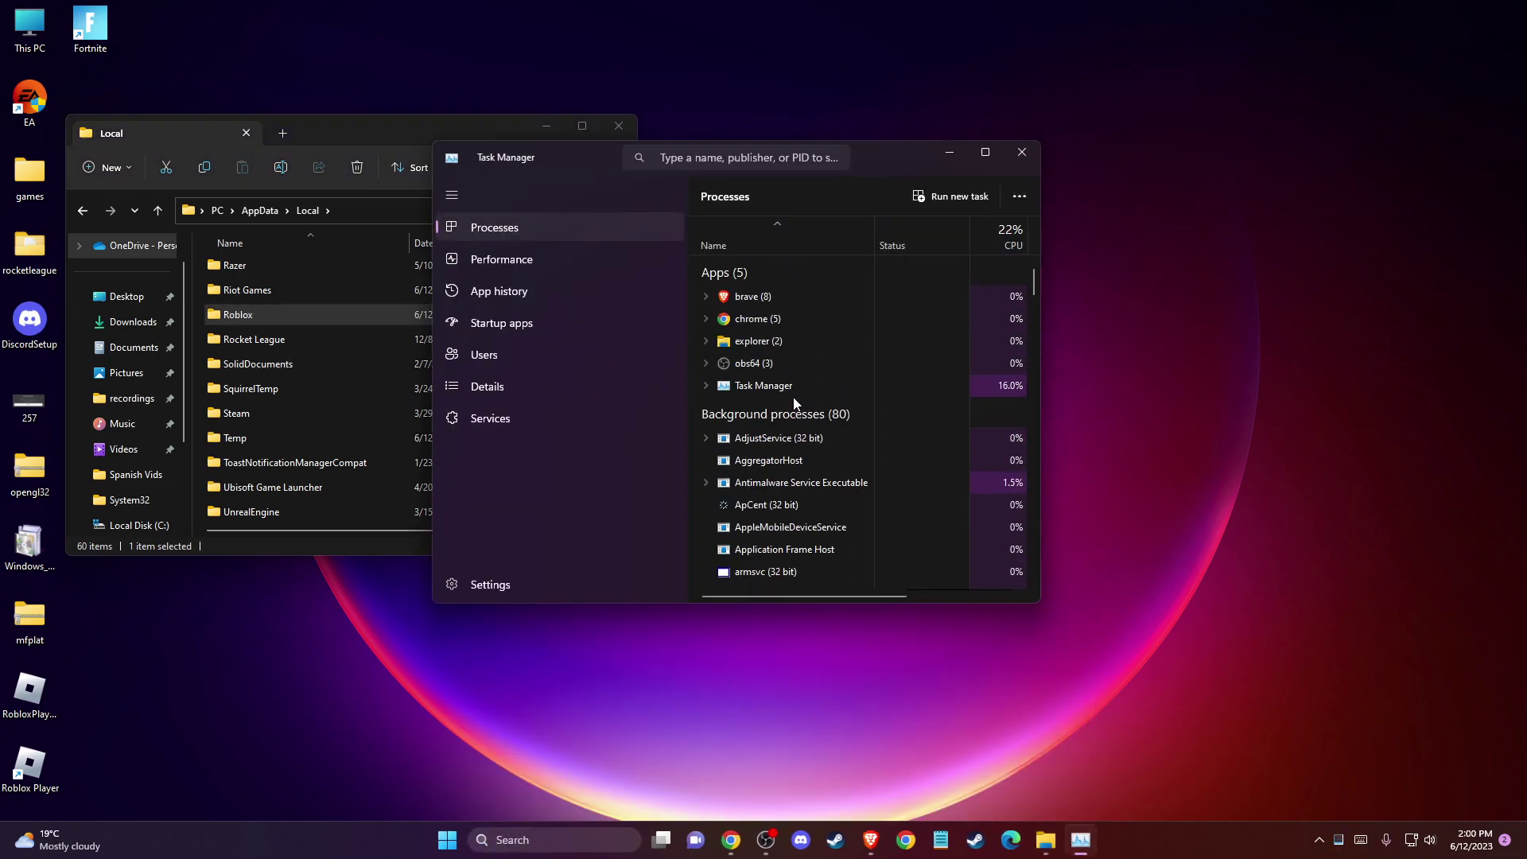
{"action": "left_click", "coordinate": [1021, 151]}
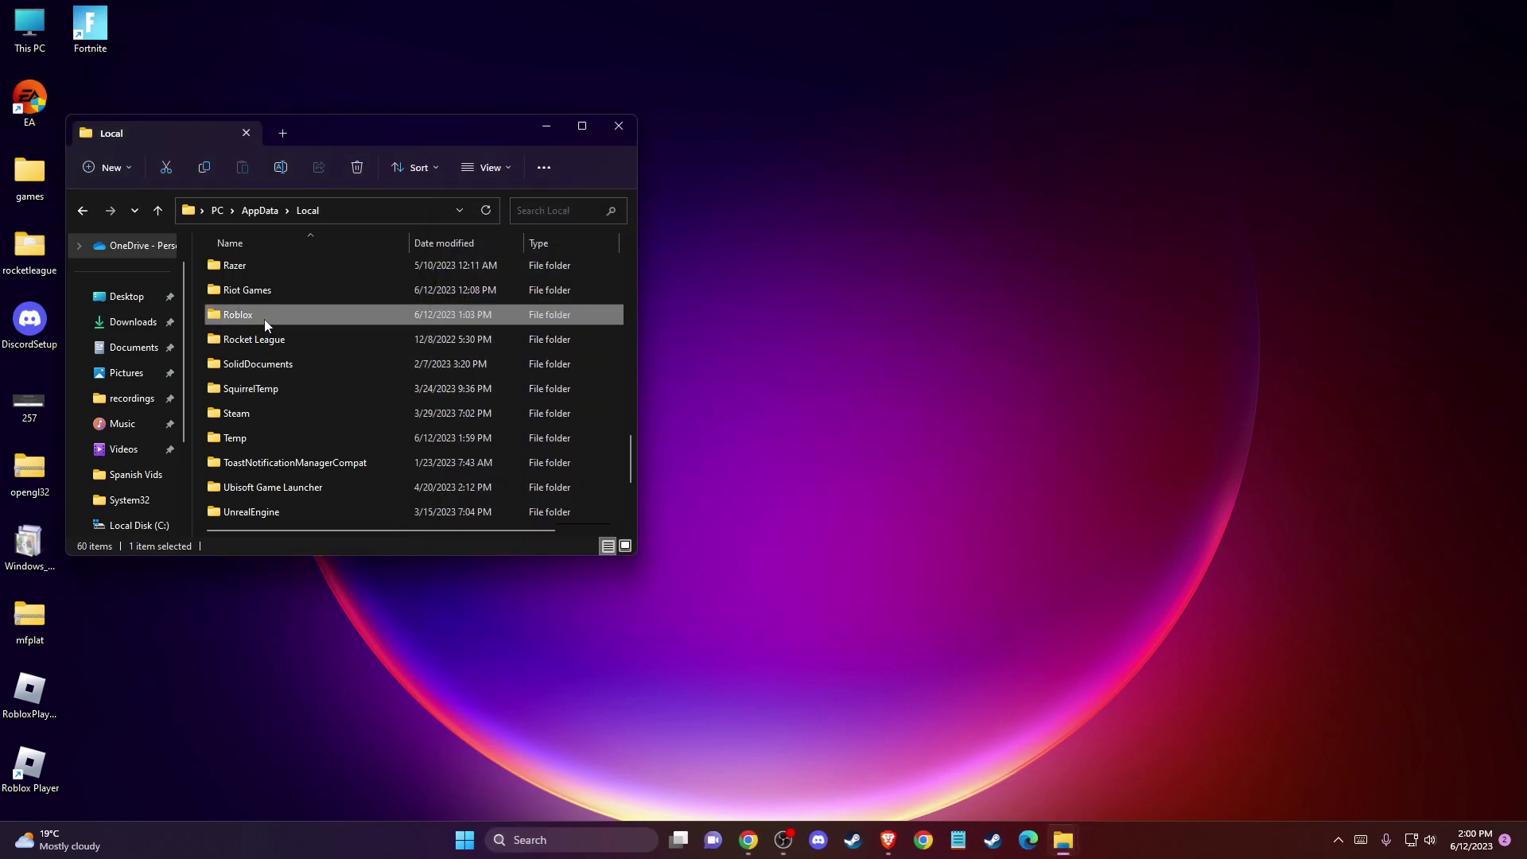
Step: Close the Local folder window and start a Windows search
{"action": "right_click", "coordinate": [264, 318]}
{"action": "left_click", "coordinate": [619, 127]}
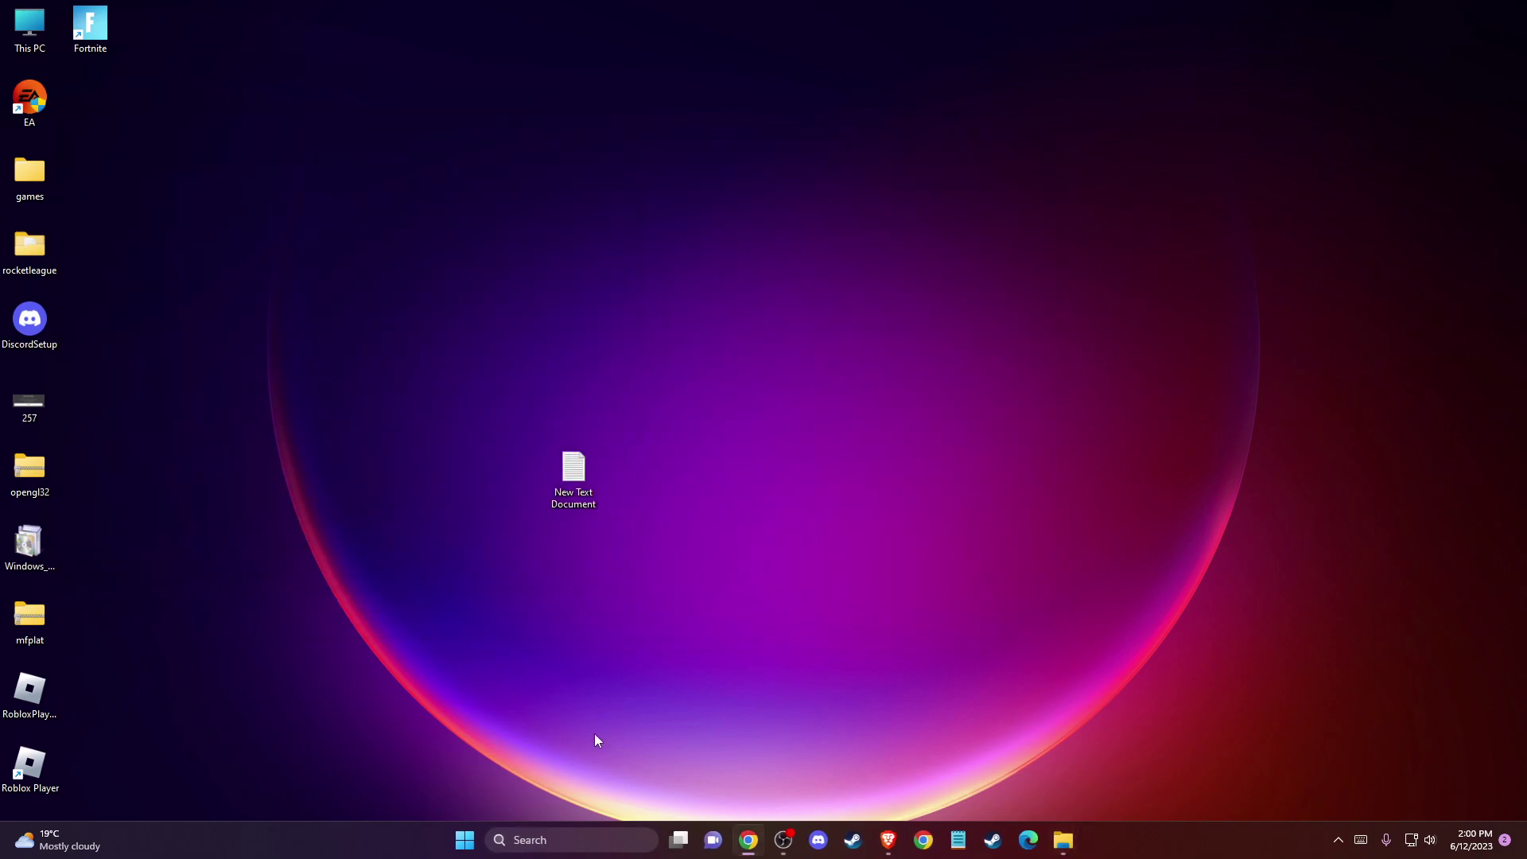
{"action": "left_click", "coordinate": [585, 832]}
Step: Filter Installed apps to ROBLOX, view Roblox Player for PC options, then minimize Settings
{"action": "type", "text": "INSTALL"}
{"action": "key", "text": "Return"}
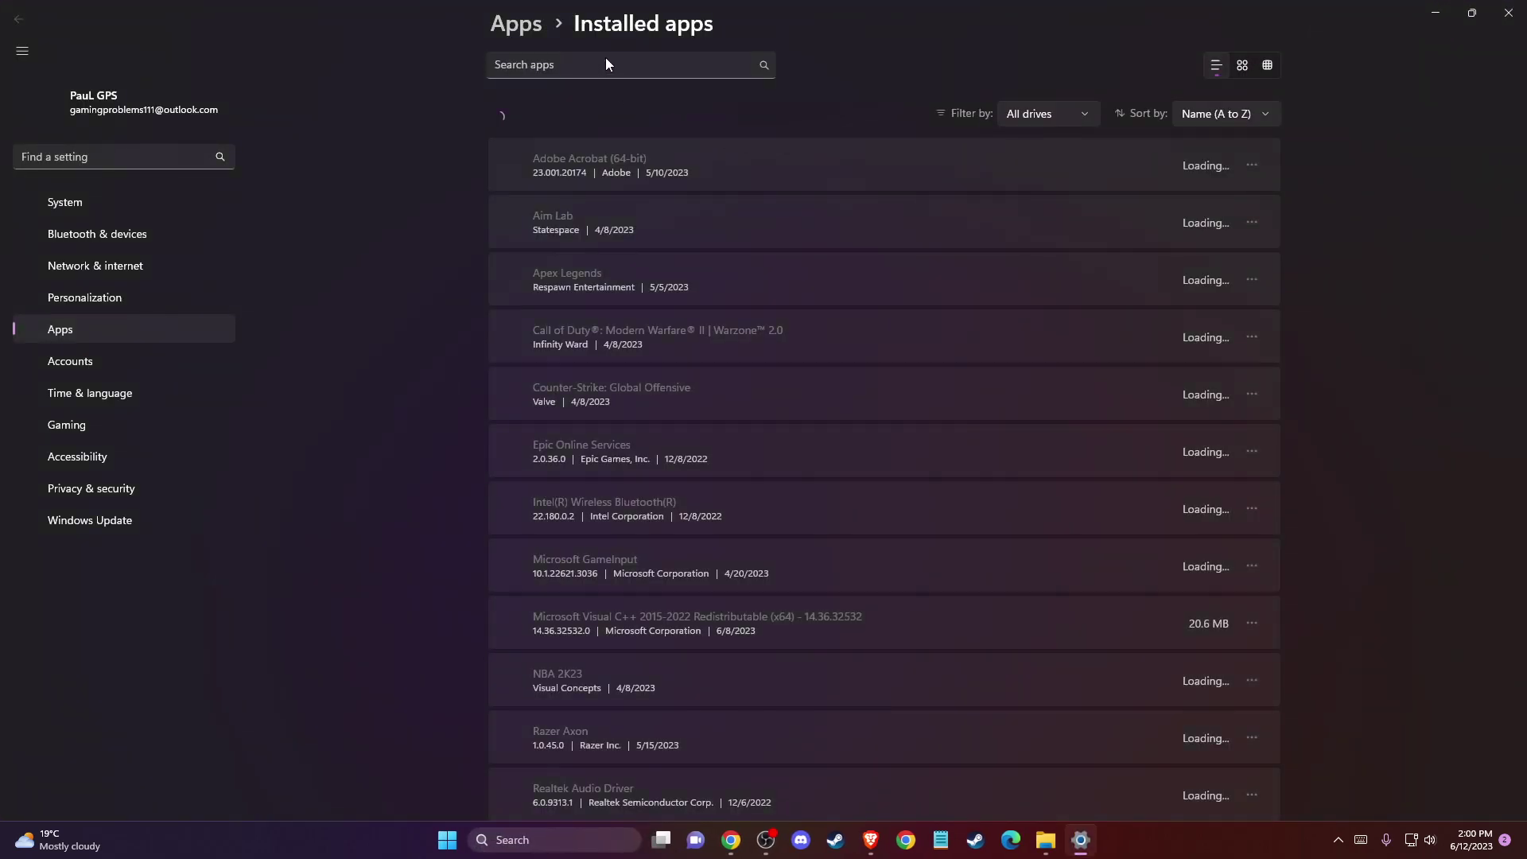
{"action": "left_click", "coordinate": [629, 106]}
{"action": "type", "text": "ROBLOX"}
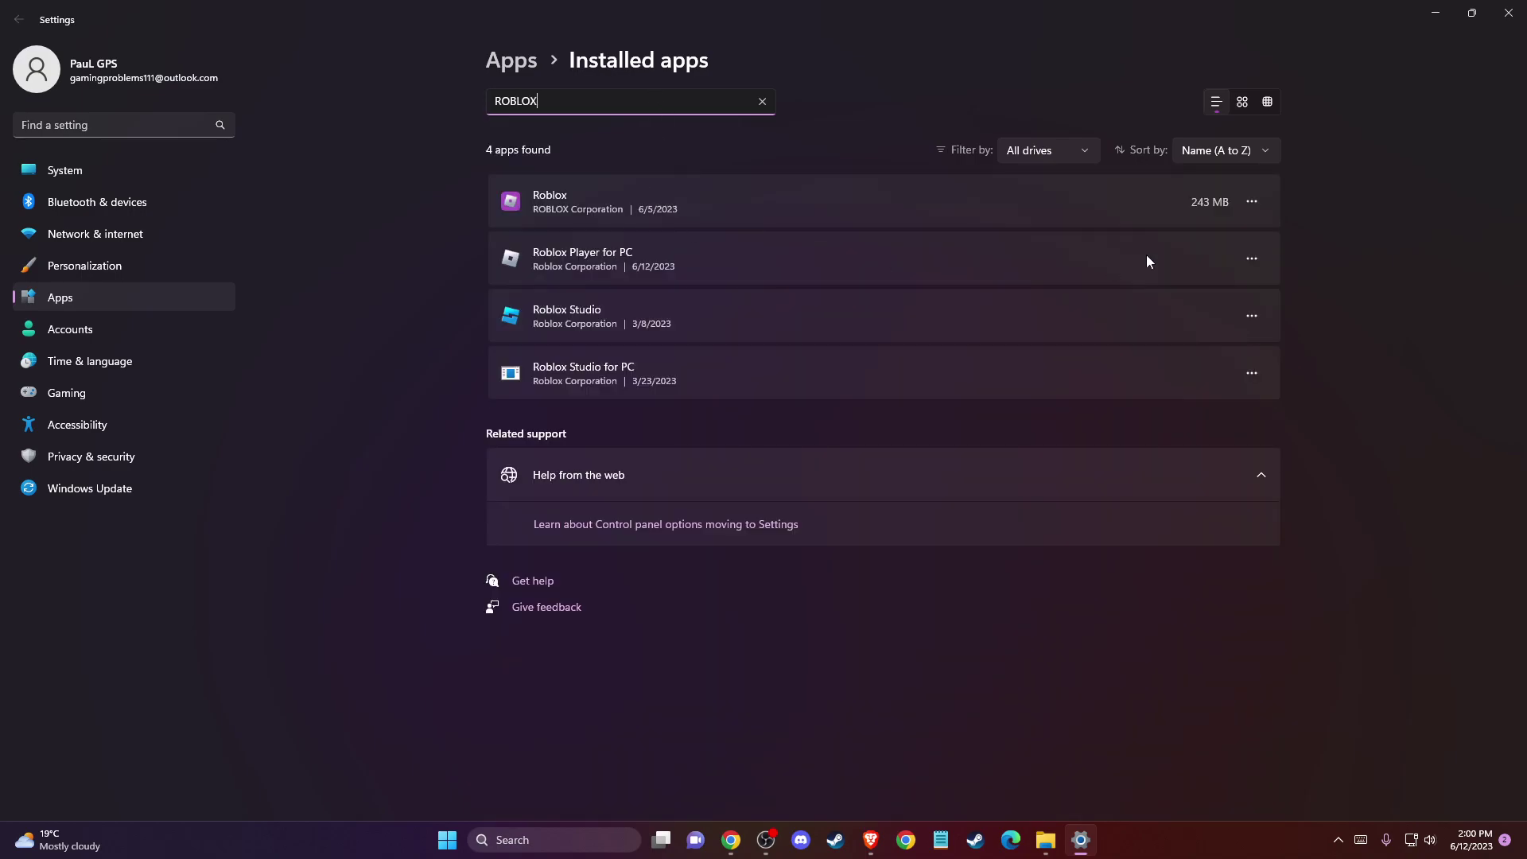
{"action": "left_click", "coordinate": [1251, 259]}
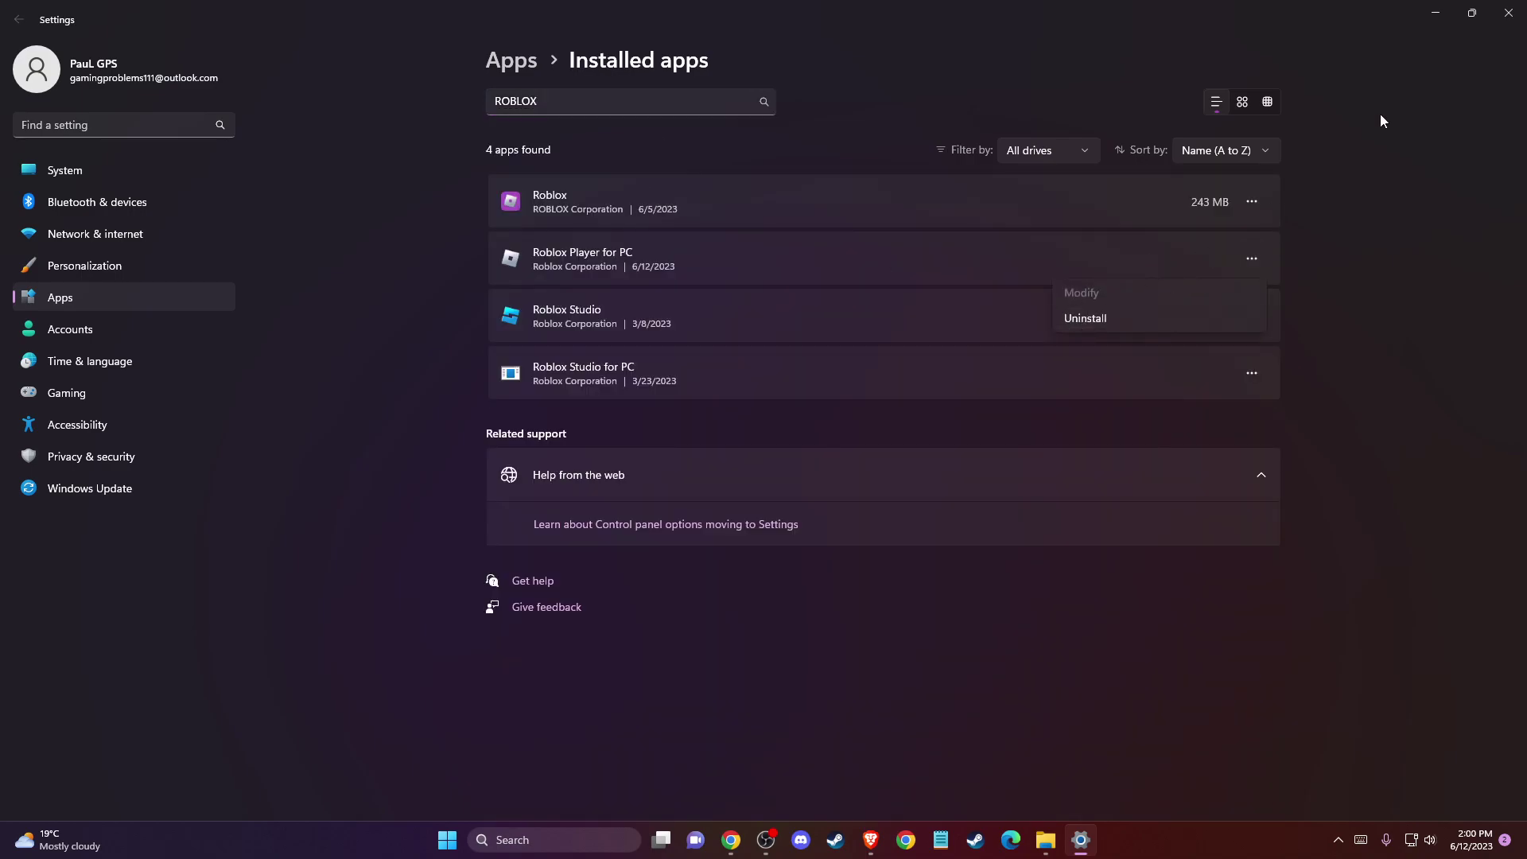
{"action": "left_click", "coordinate": [1435, 12]}
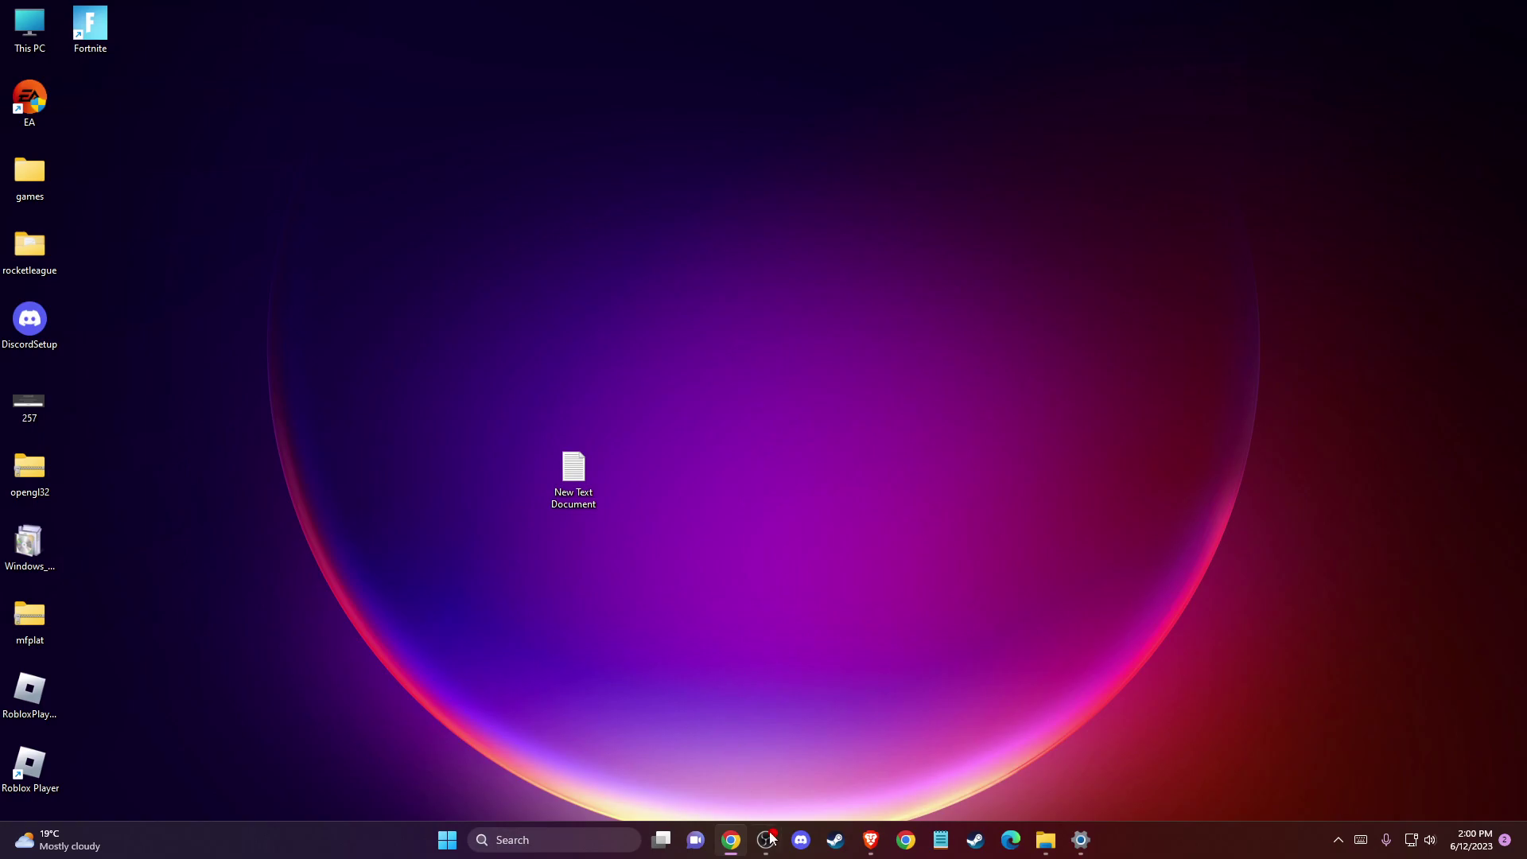
Step: Close Brave's DevTools pane on roblox.com, Accept All cookies, and minimize Brave
{"action": "left_click", "coordinate": [871, 840]}
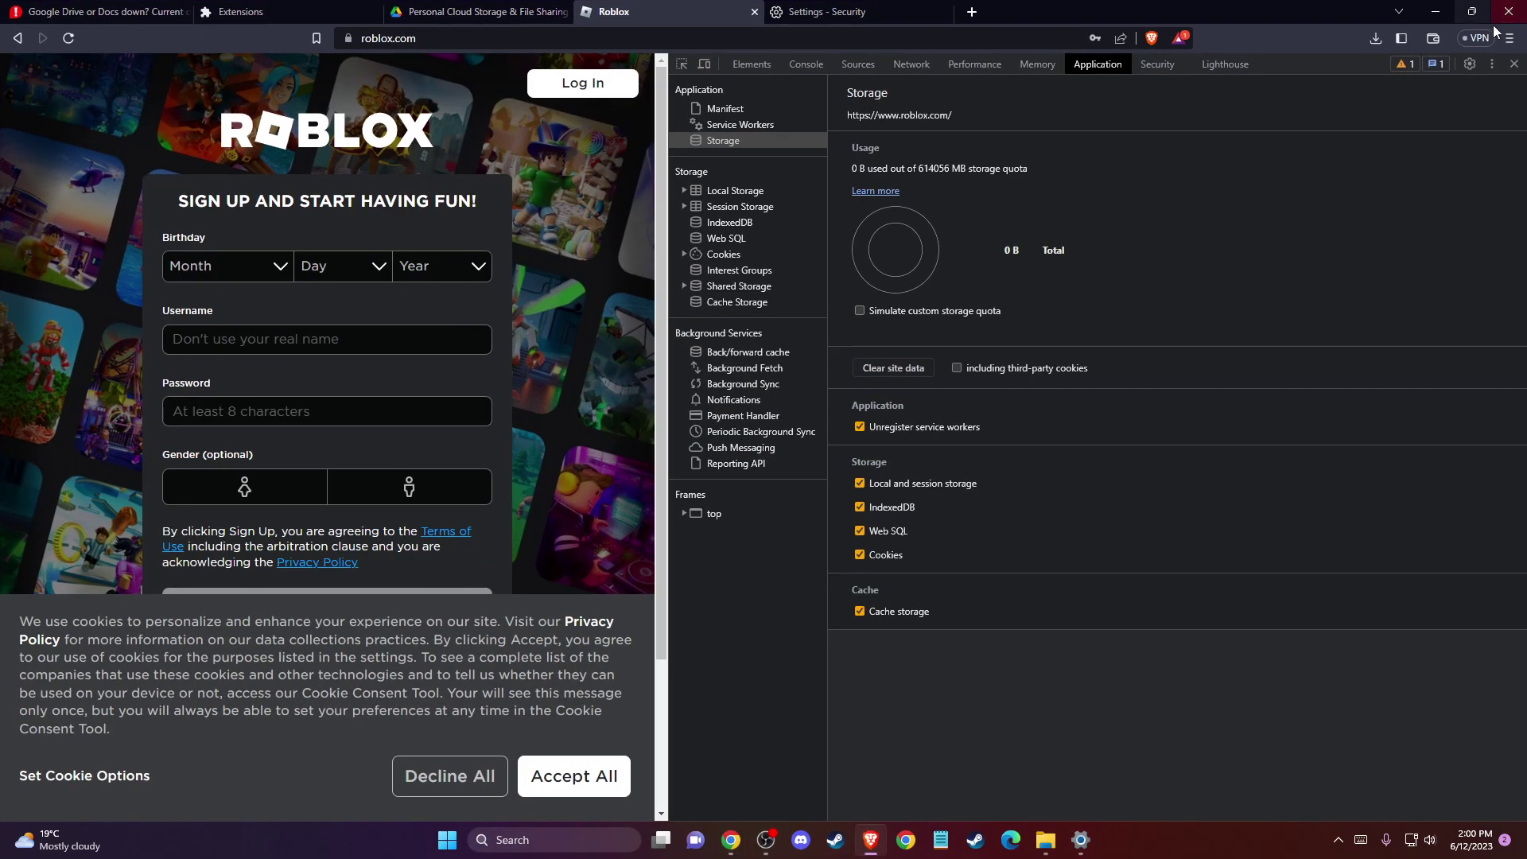
{"action": "left_click", "coordinate": [1513, 63]}
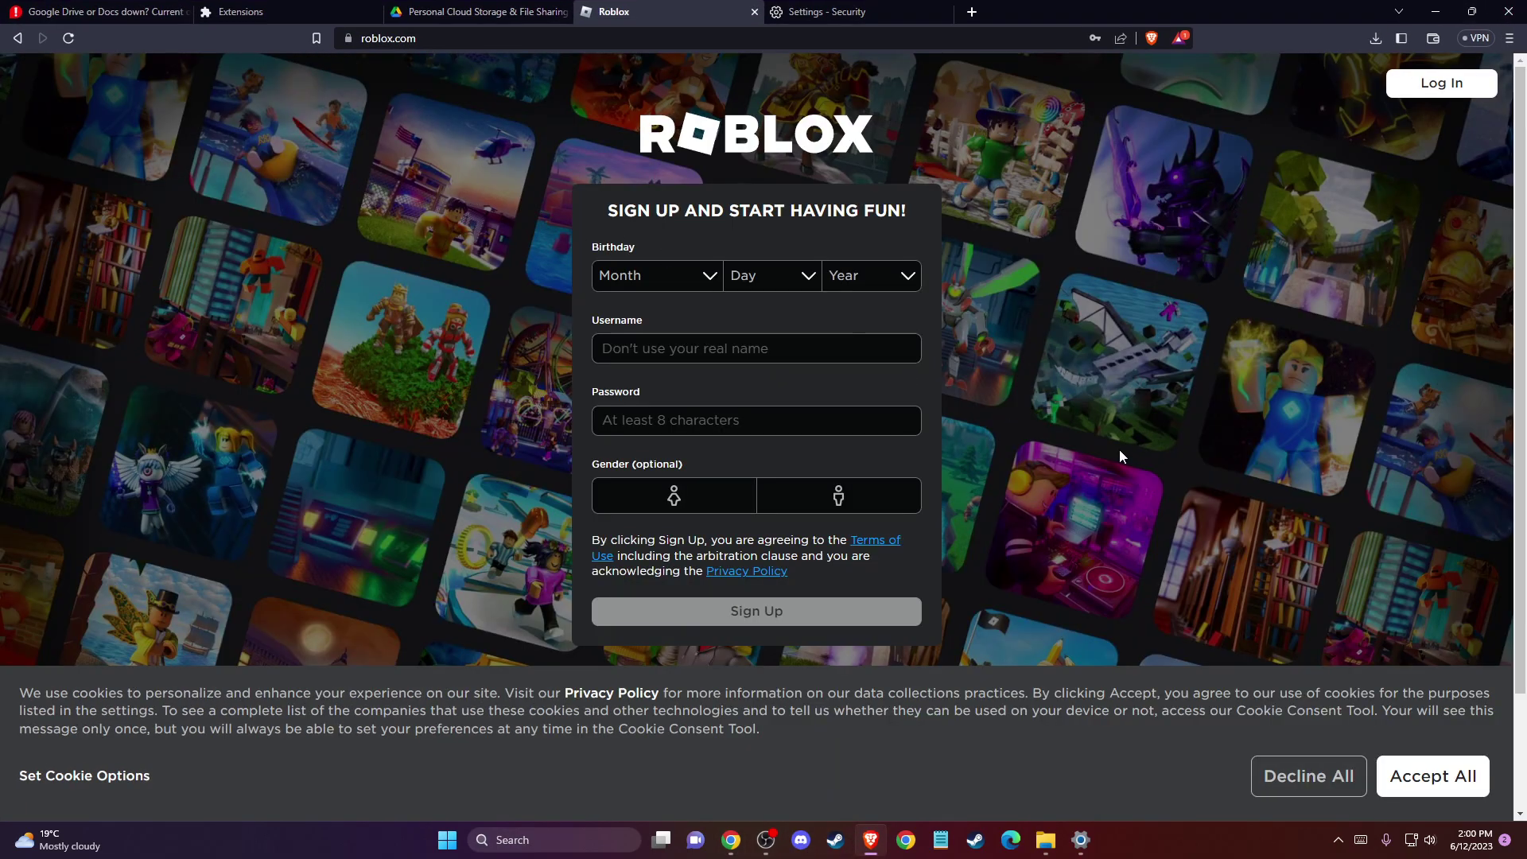
{"action": "left_click", "coordinate": [1405, 786]}
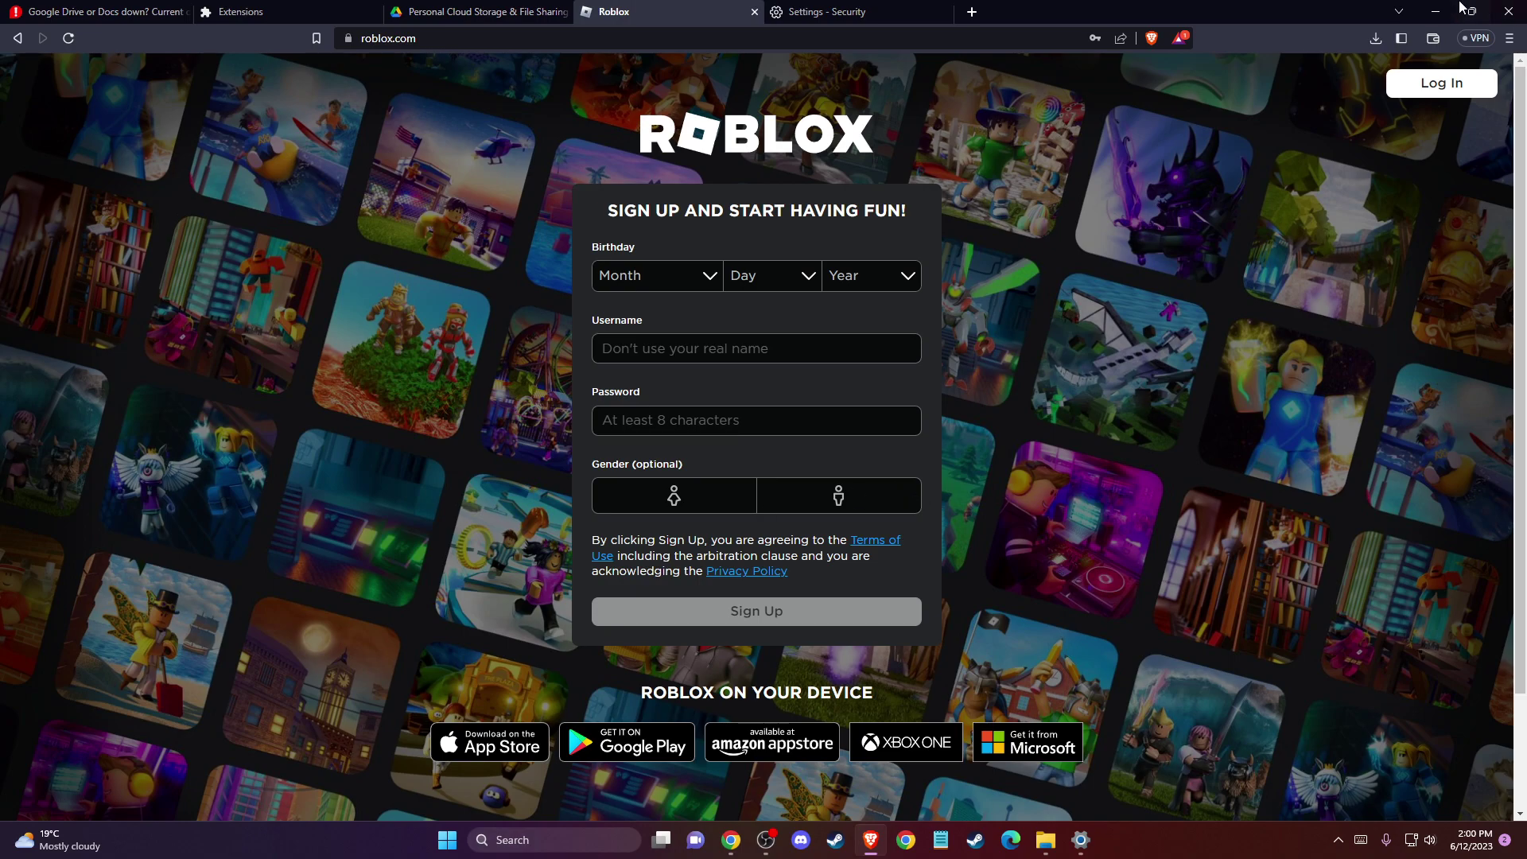
{"action": "left_click", "coordinate": [1435, 11]}
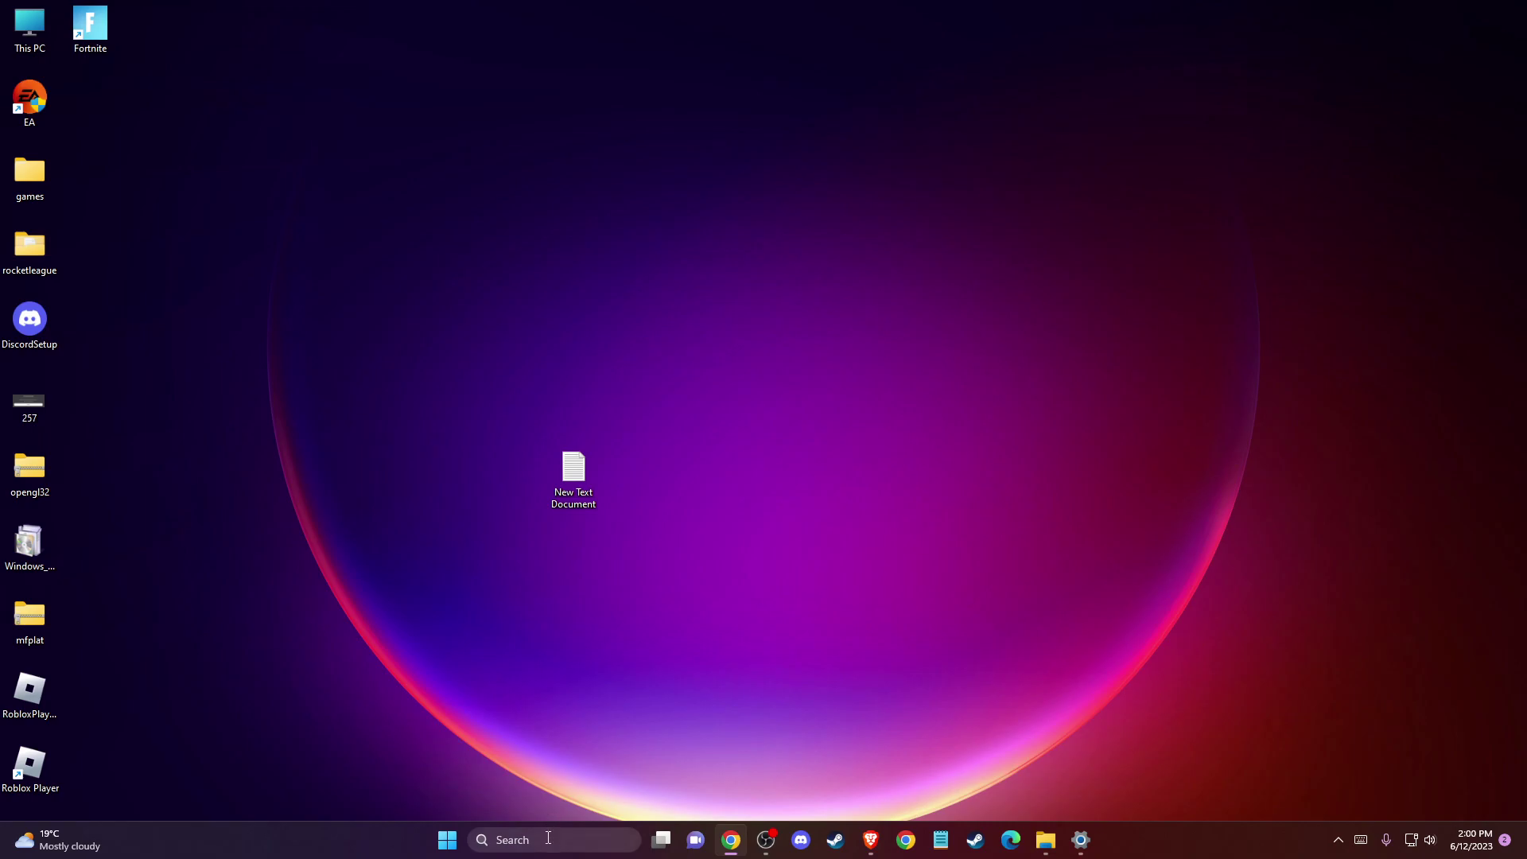
Step: Follow the Roblox Player shortcut's file location through to the Roblox version folder
{"action": "left_click", "coordinate": [547, 838]}
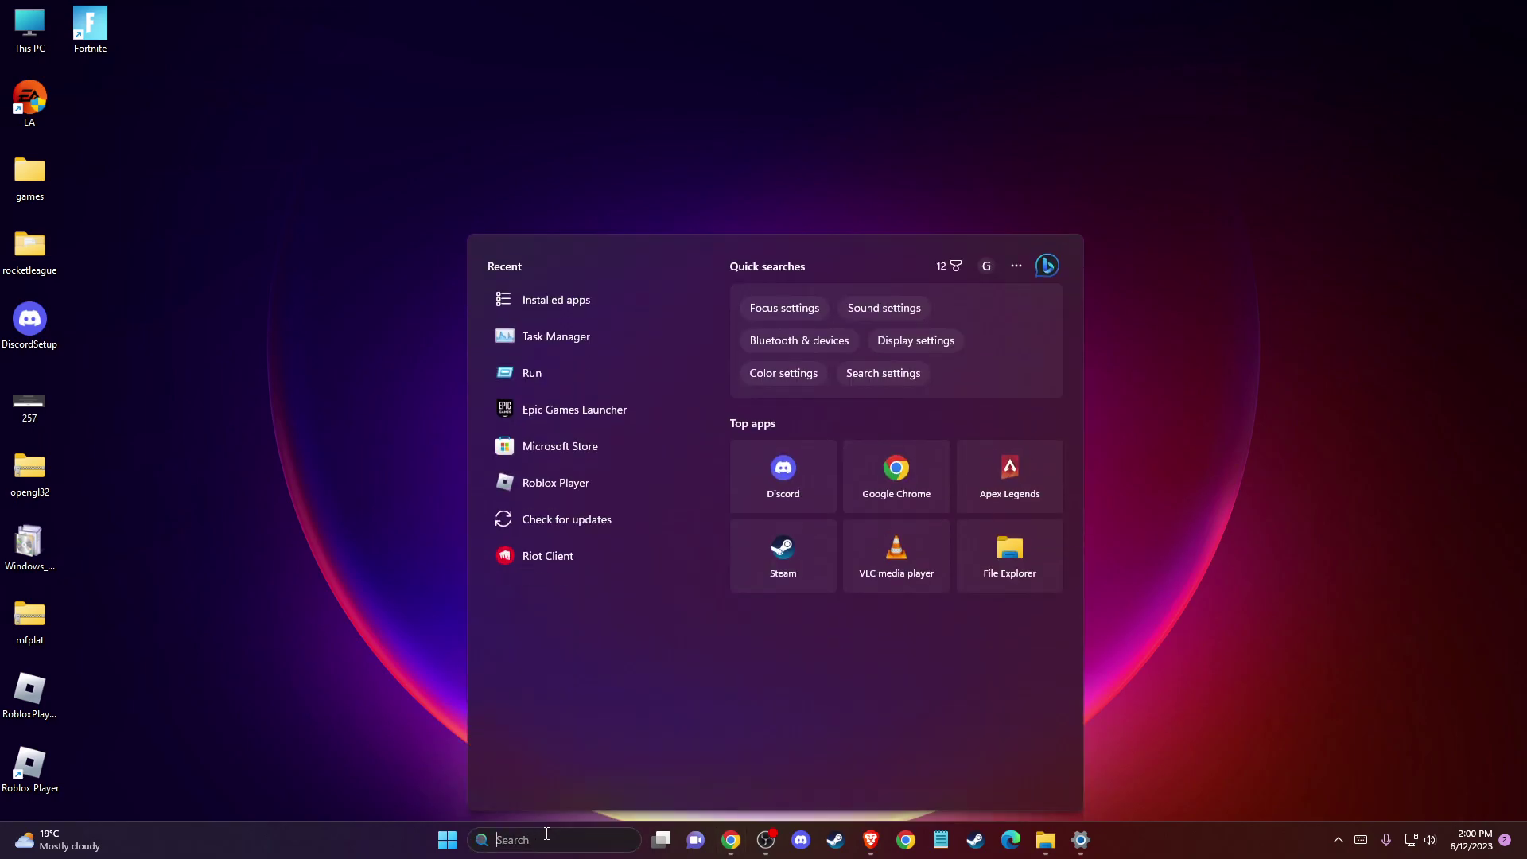
{"action": "type", "text": "roblox"}
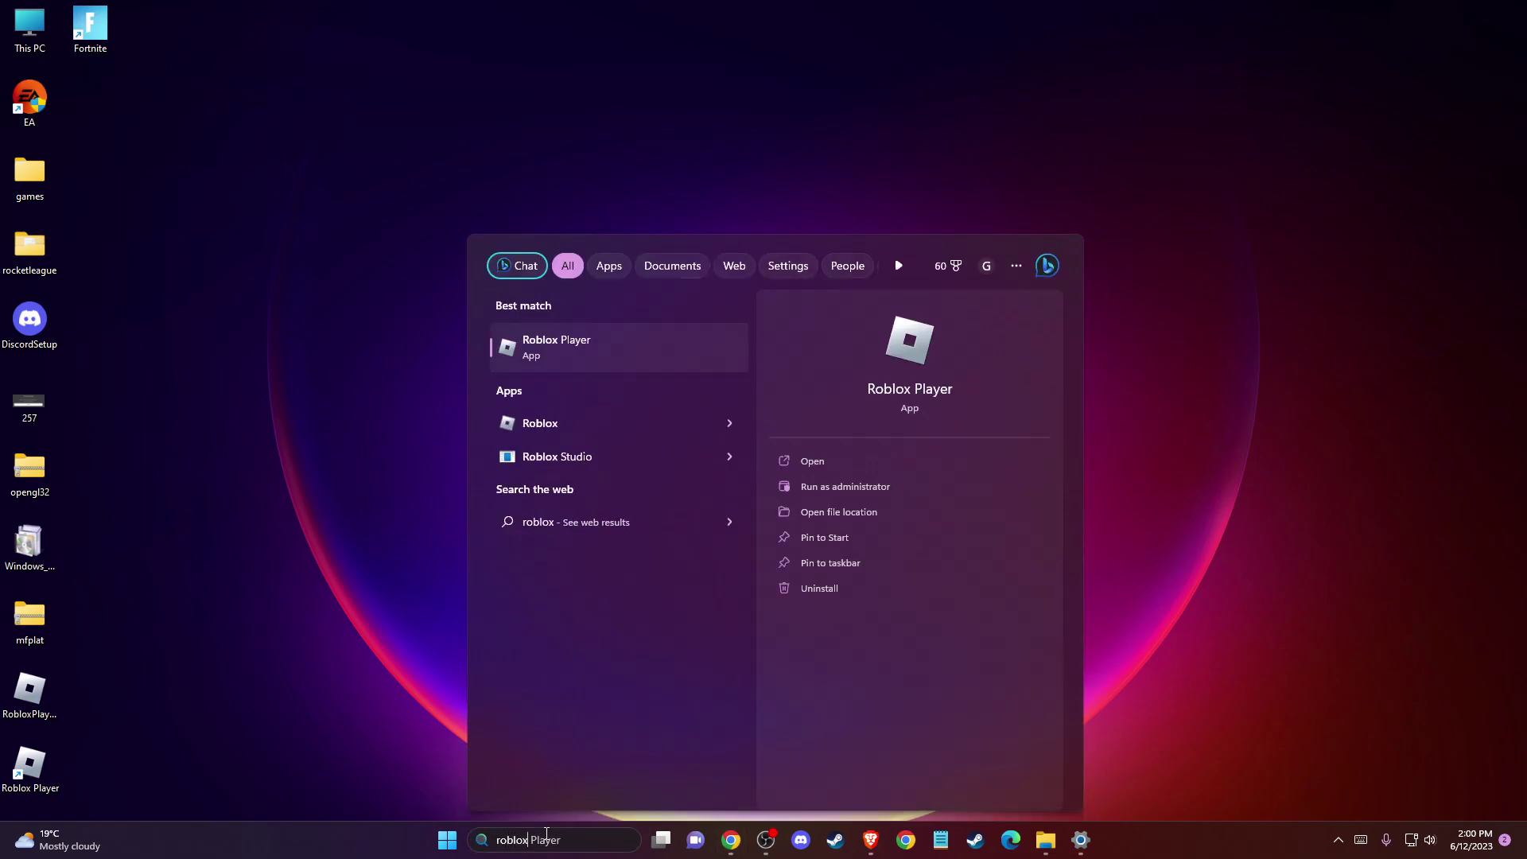
{"action": "right_click", "coordinate": [551, 357]}
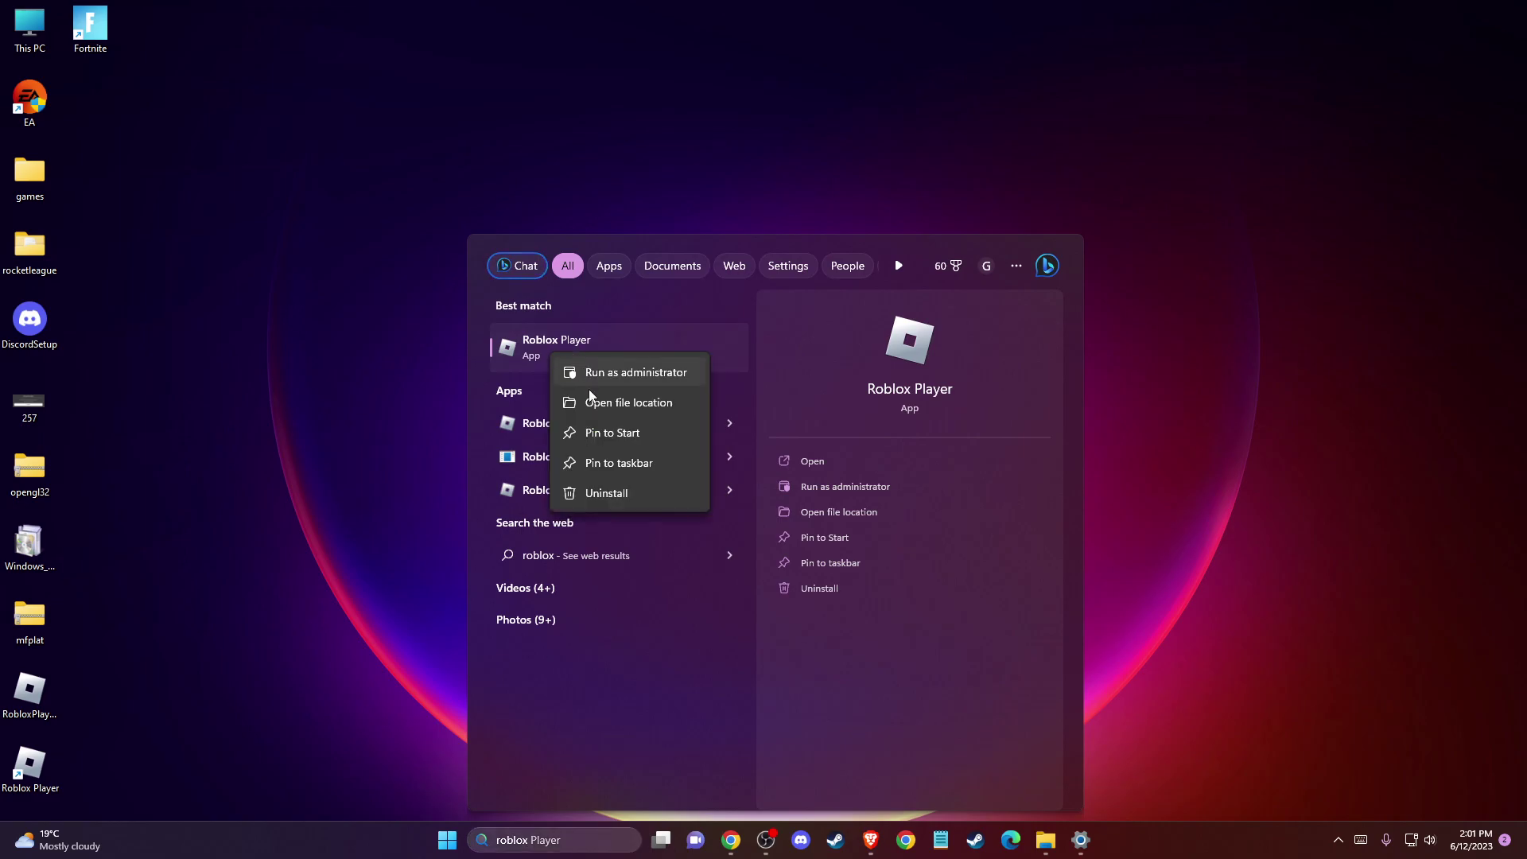
{"action": "left_click", "coordinate": [598, 400]}
{"action": "right_click", "coordinate": [279, 268]}
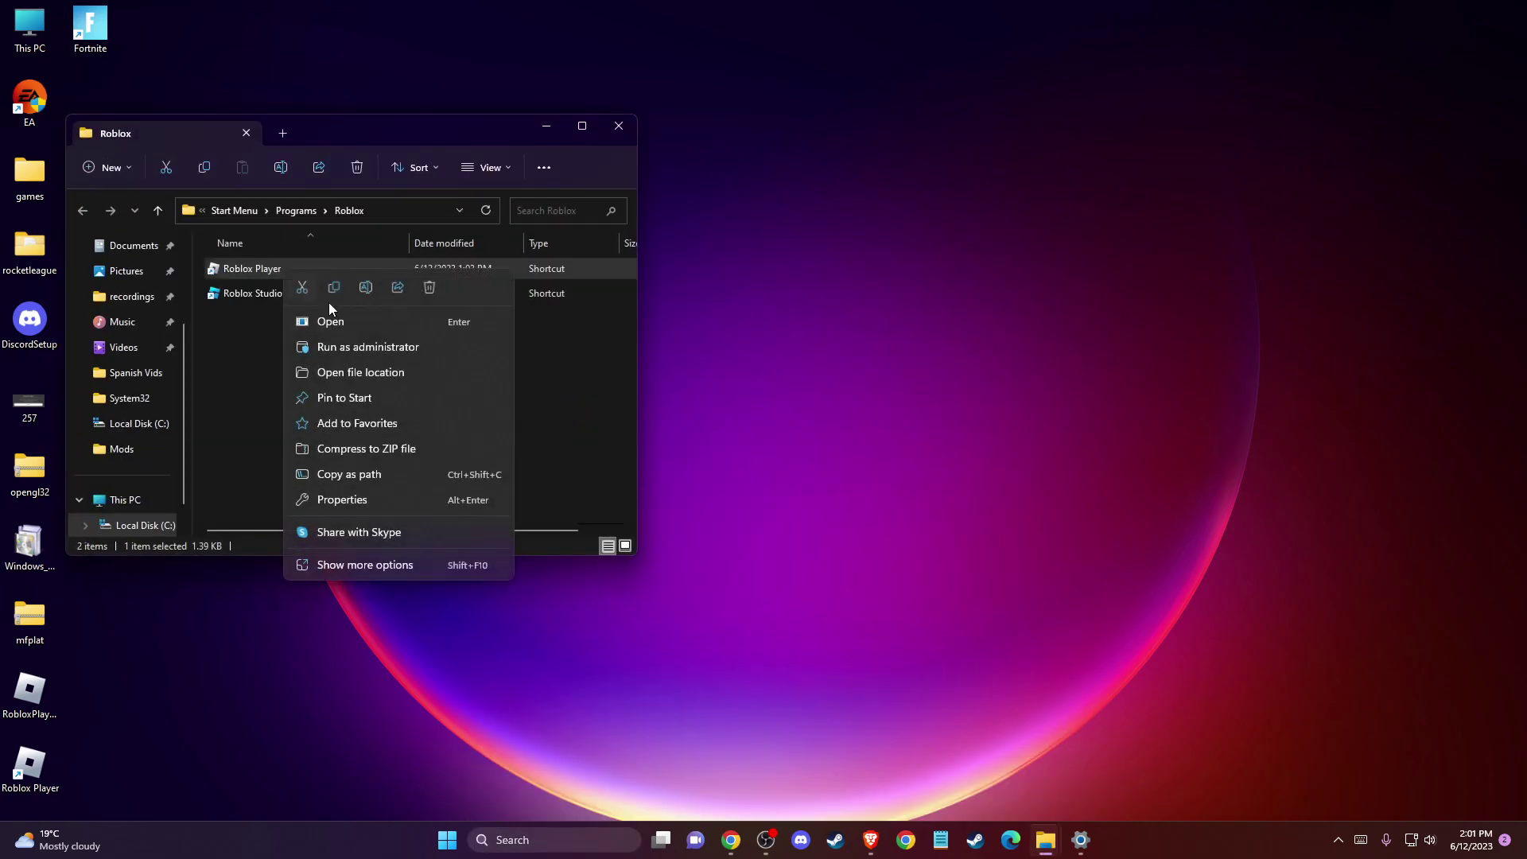
{"action": "left_click", "coordinate": [362, 374]}
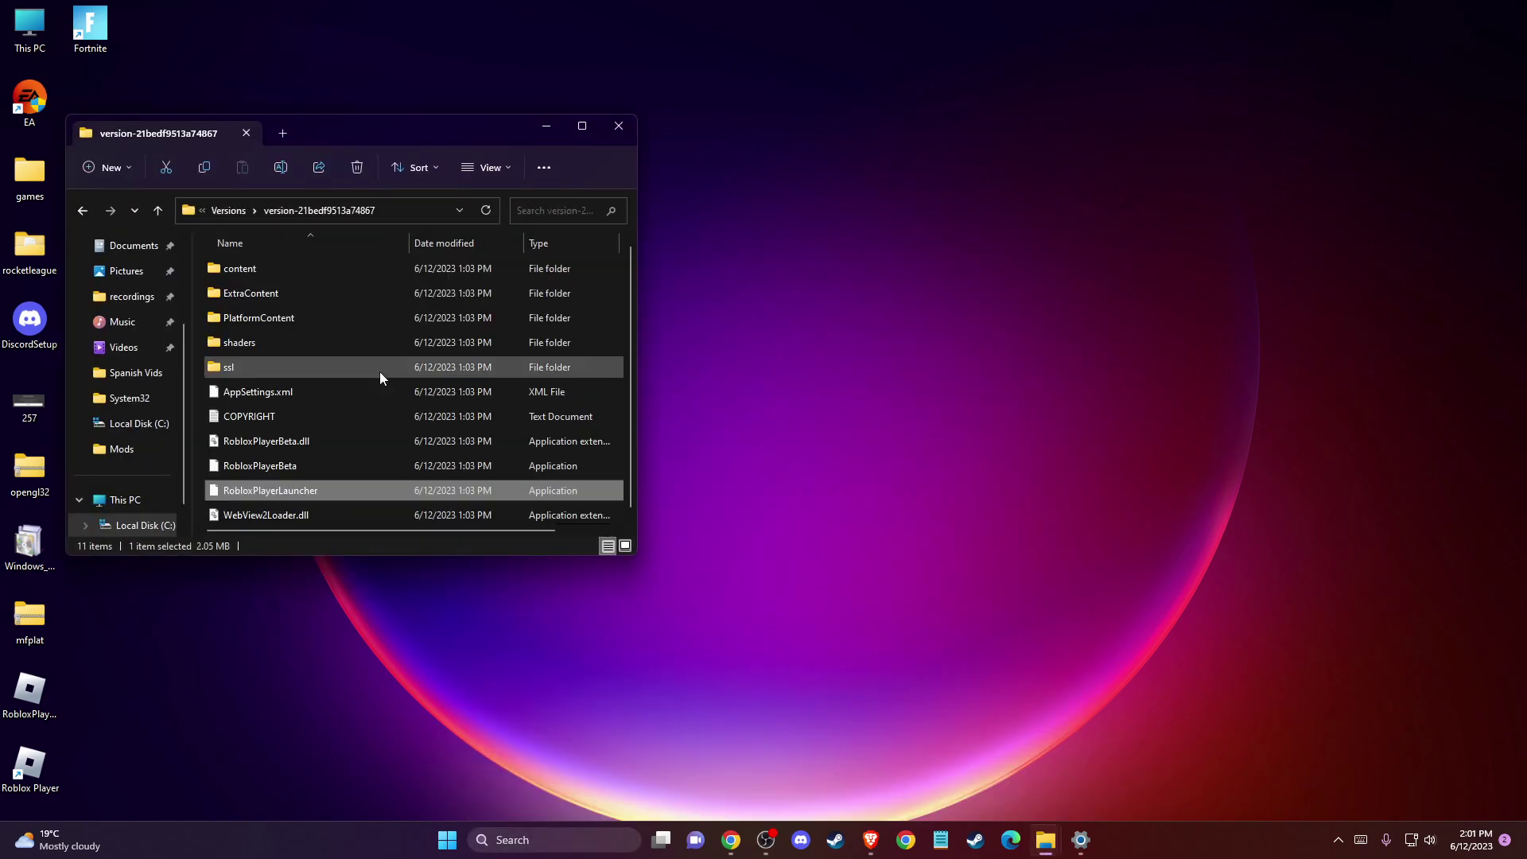
Step: Open RobloxPlayerLauncher's Properties on the Compatibility tab
{"action": "right_click", "coordinate": [230, 491]}
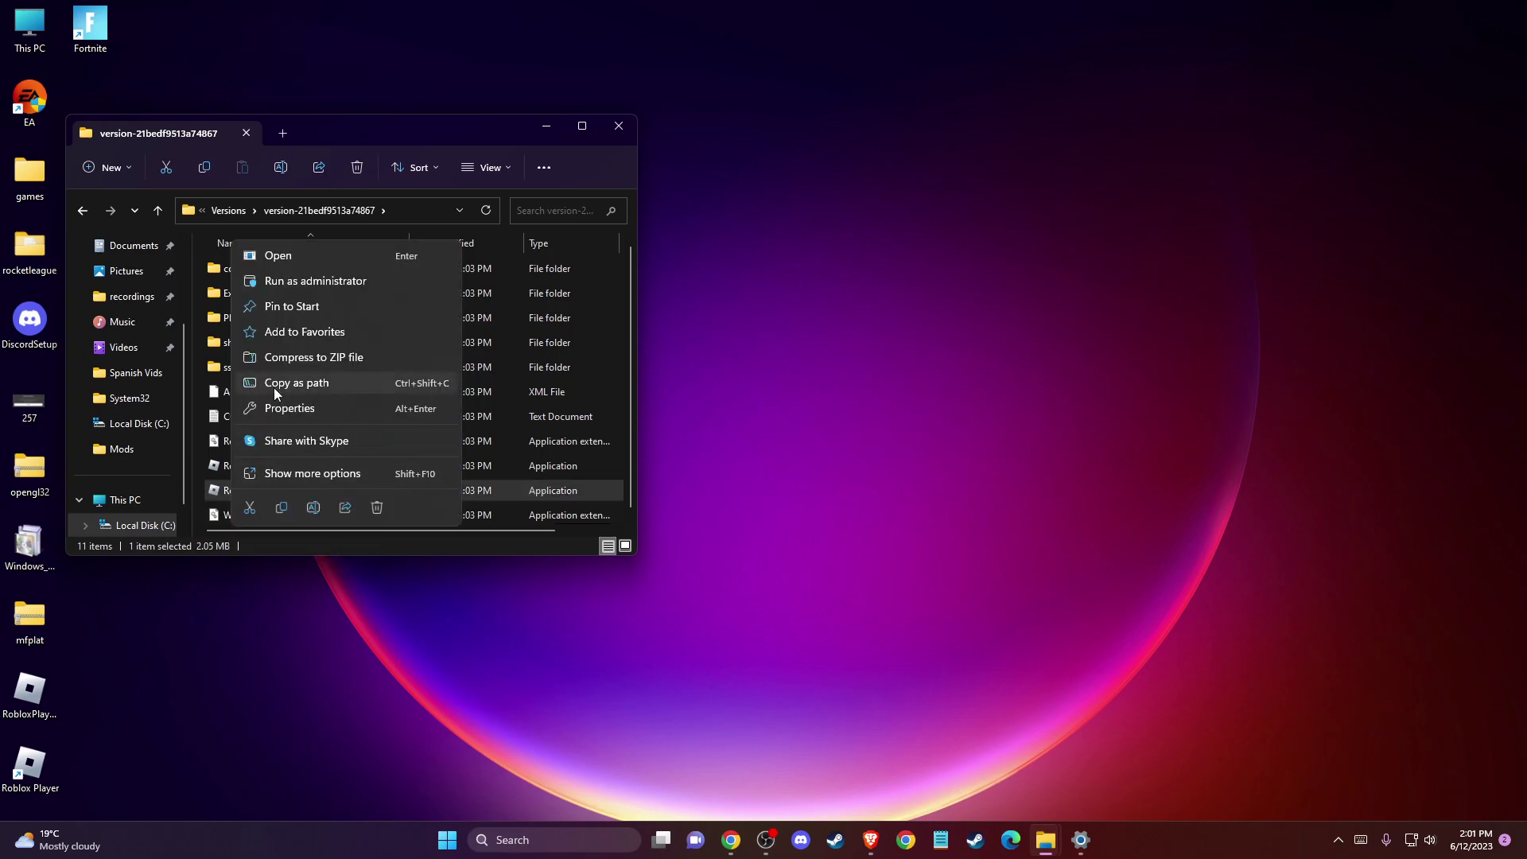
{"action": "left_click", "coordinate": [284, 412]}
{"action": "left_click", "coordinate": [365, 419]}
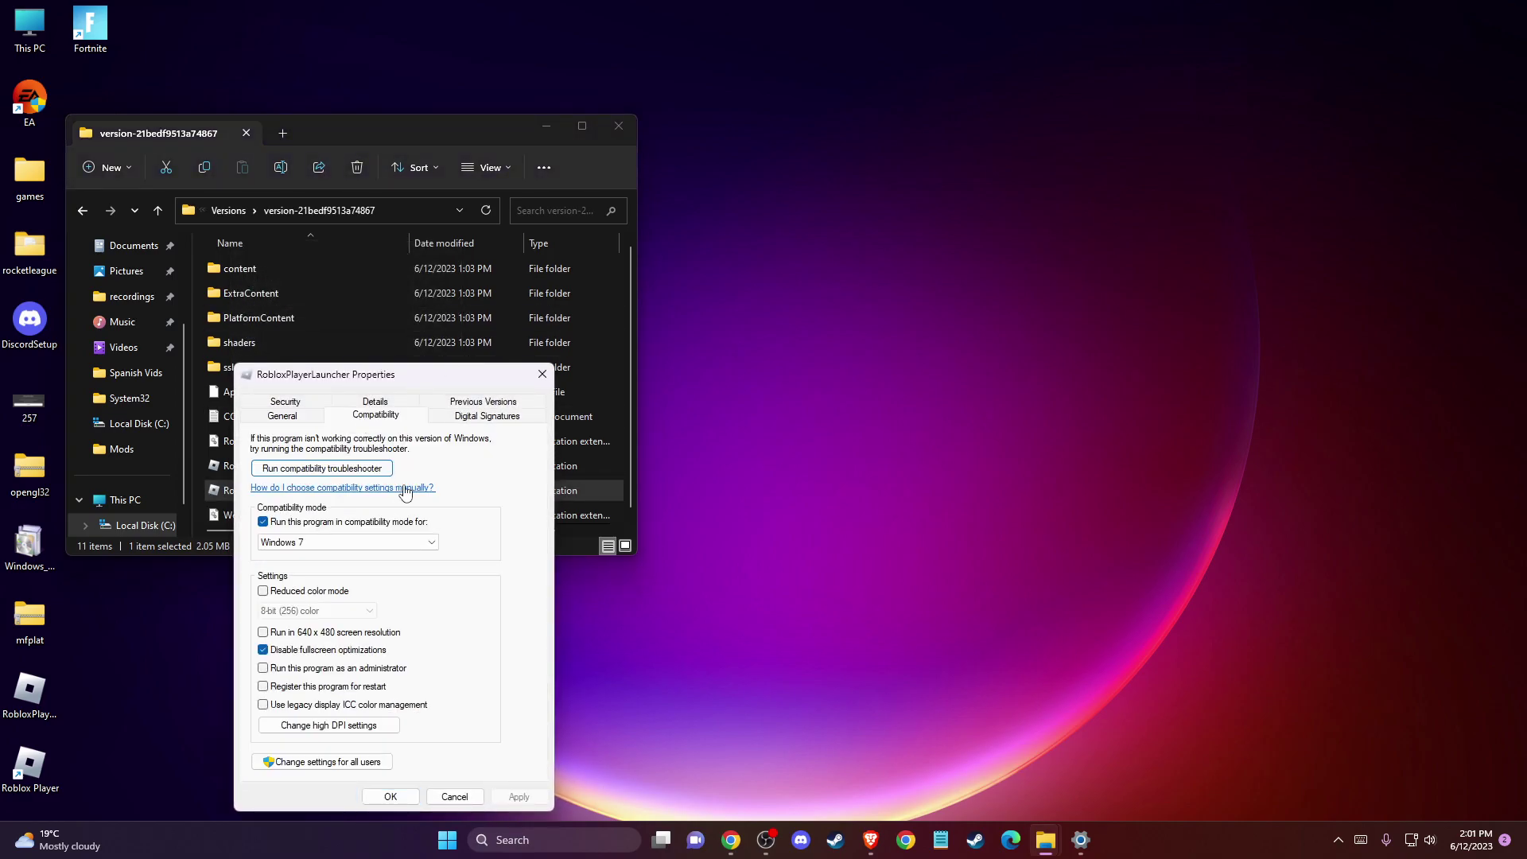
Step: Apply 'Run this program as an administrator' to RobloxPlayerLauncher, then show the desktop
{"action": "left_click", "coordinate": [265, 669]}
{"action": "left_click", "coordinate": [517, 796]}
{"action": "left_click", "coordinate": [455, 796]}
{"action": "key", "text": "super+d"}
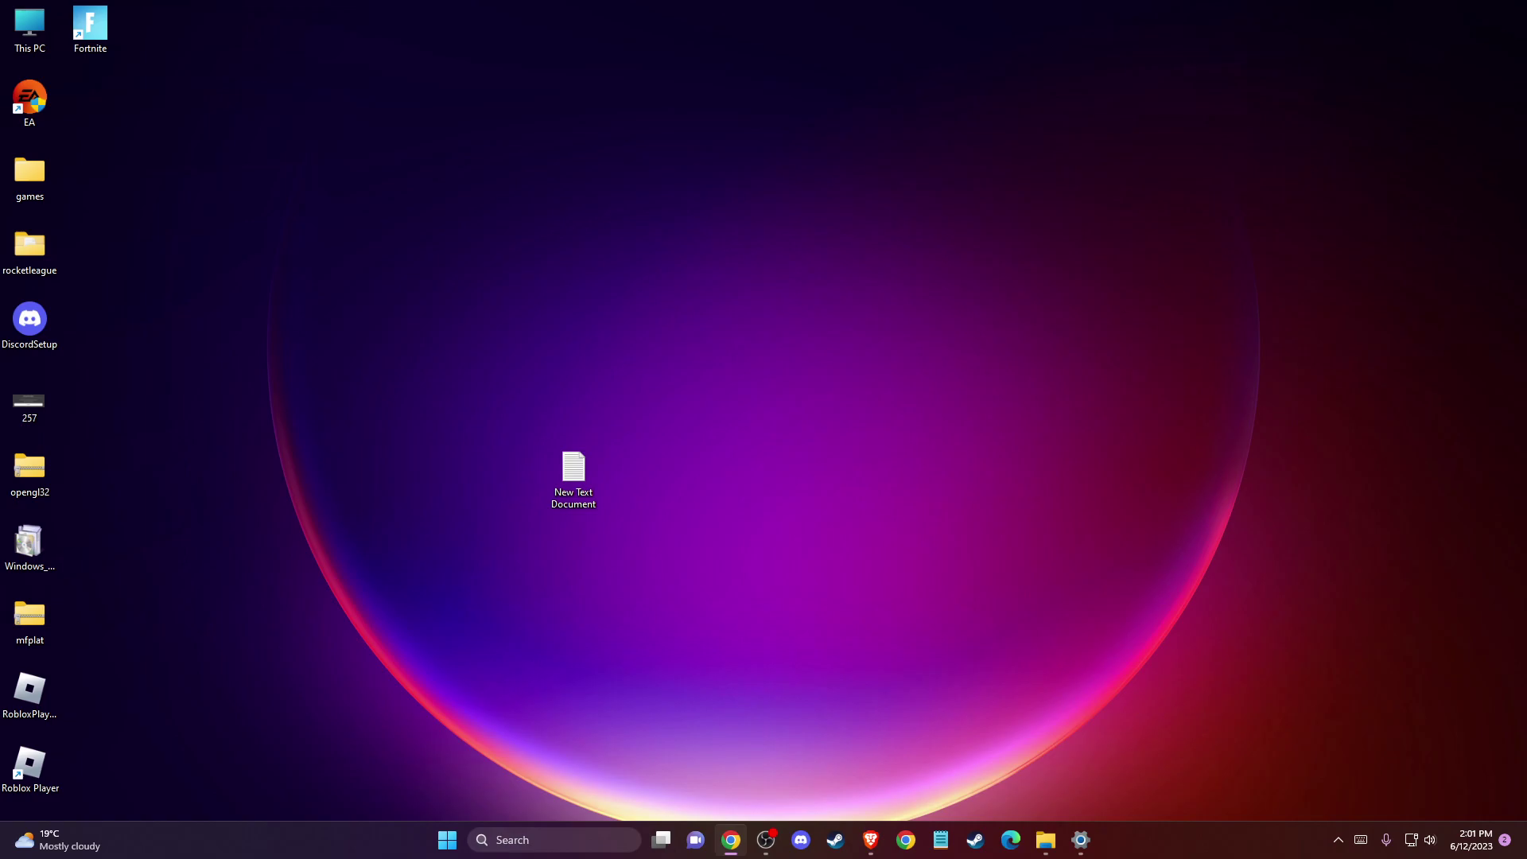
Step: Launch Microsoft Store via Windows search, look up roblox showing it as Owned, then close it
{"action": "left_click", "coordinate": [518, 843]}
{"action": "type", "text": "m"}
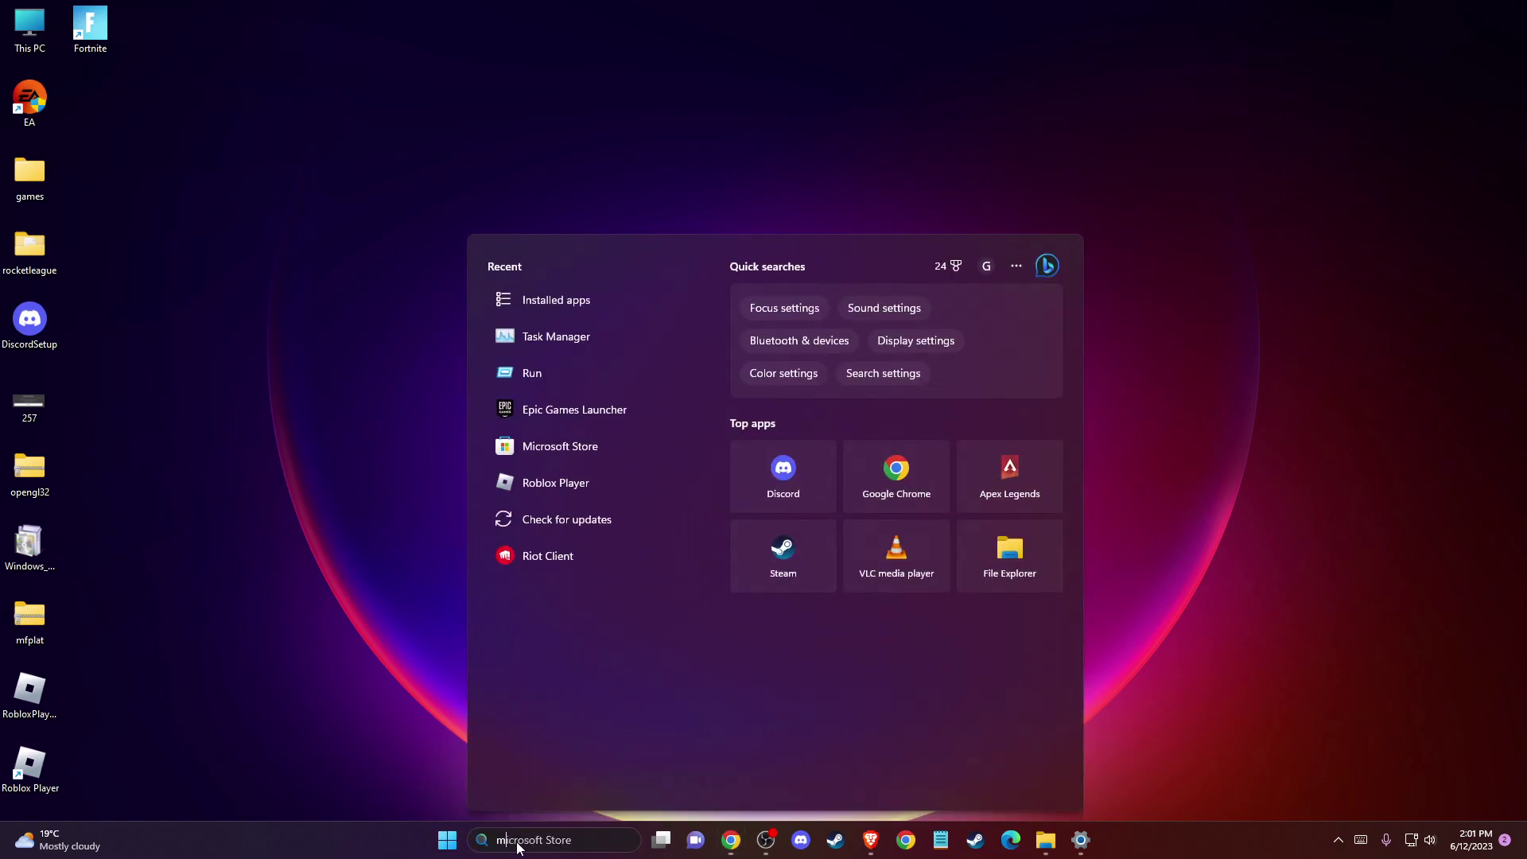
{"action": "type", "text": "icro"}
{"action": "left_click", "coordinate": [593, 355]}
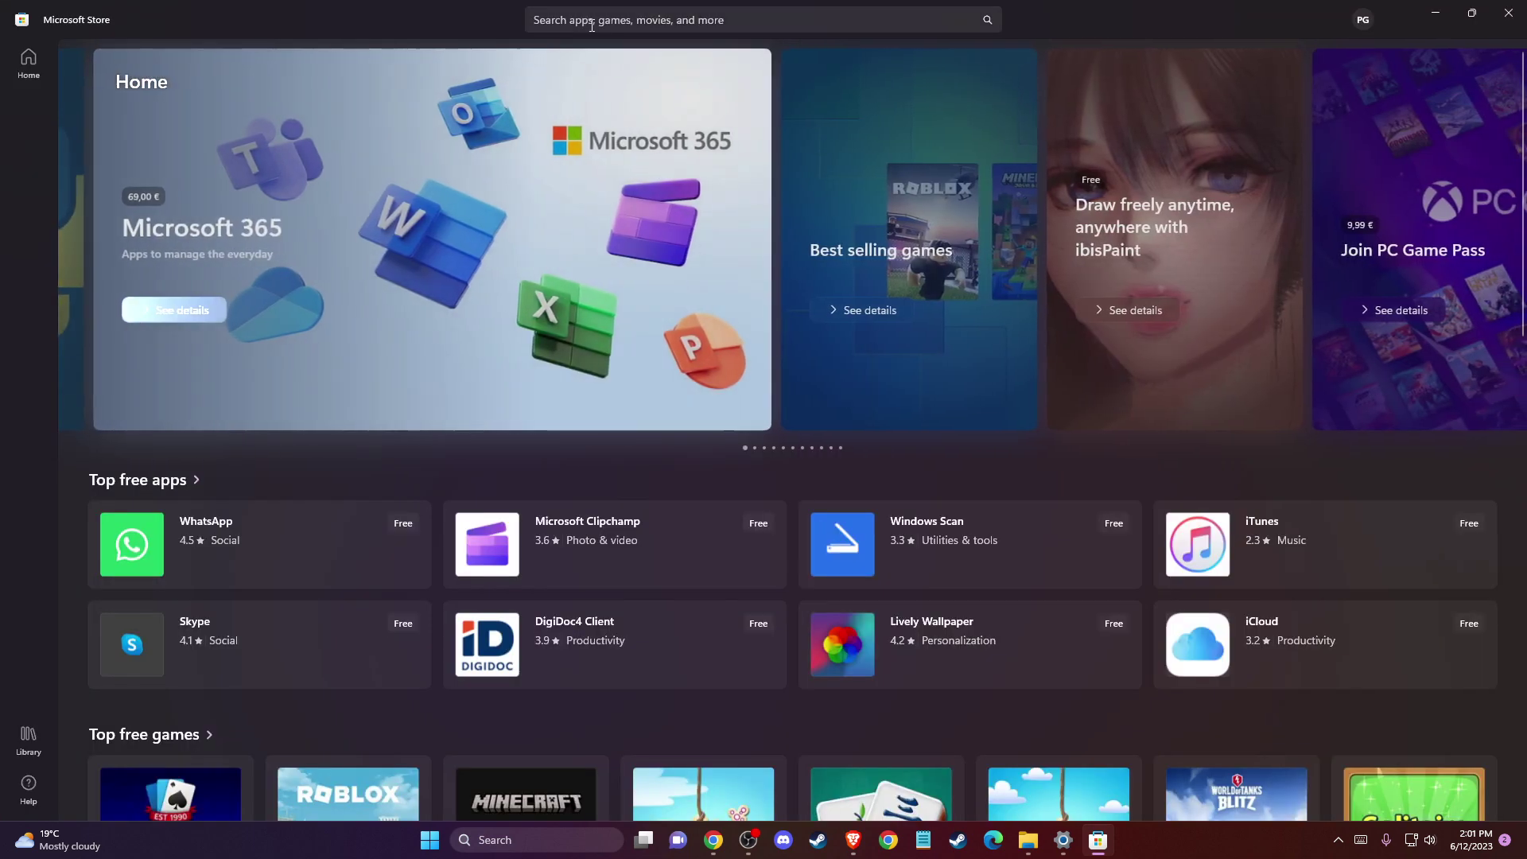
{"action": "left_click", "coordinate": [592, 20]}
{"action": "left_click", "coordinate": [589, 55]}
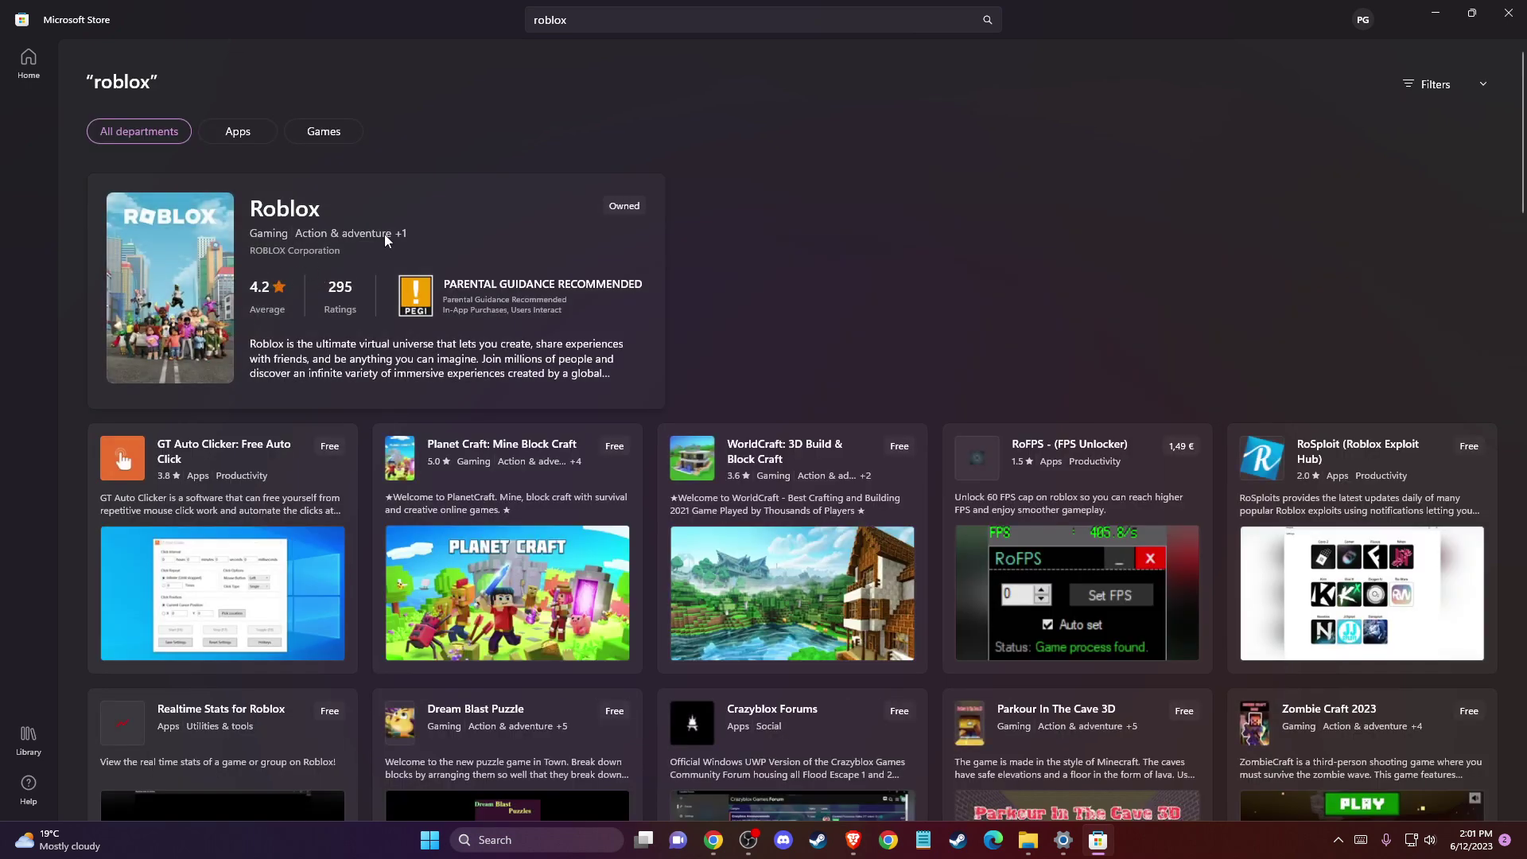
{"action": "left_click", "coordinate": [1509, 12]}
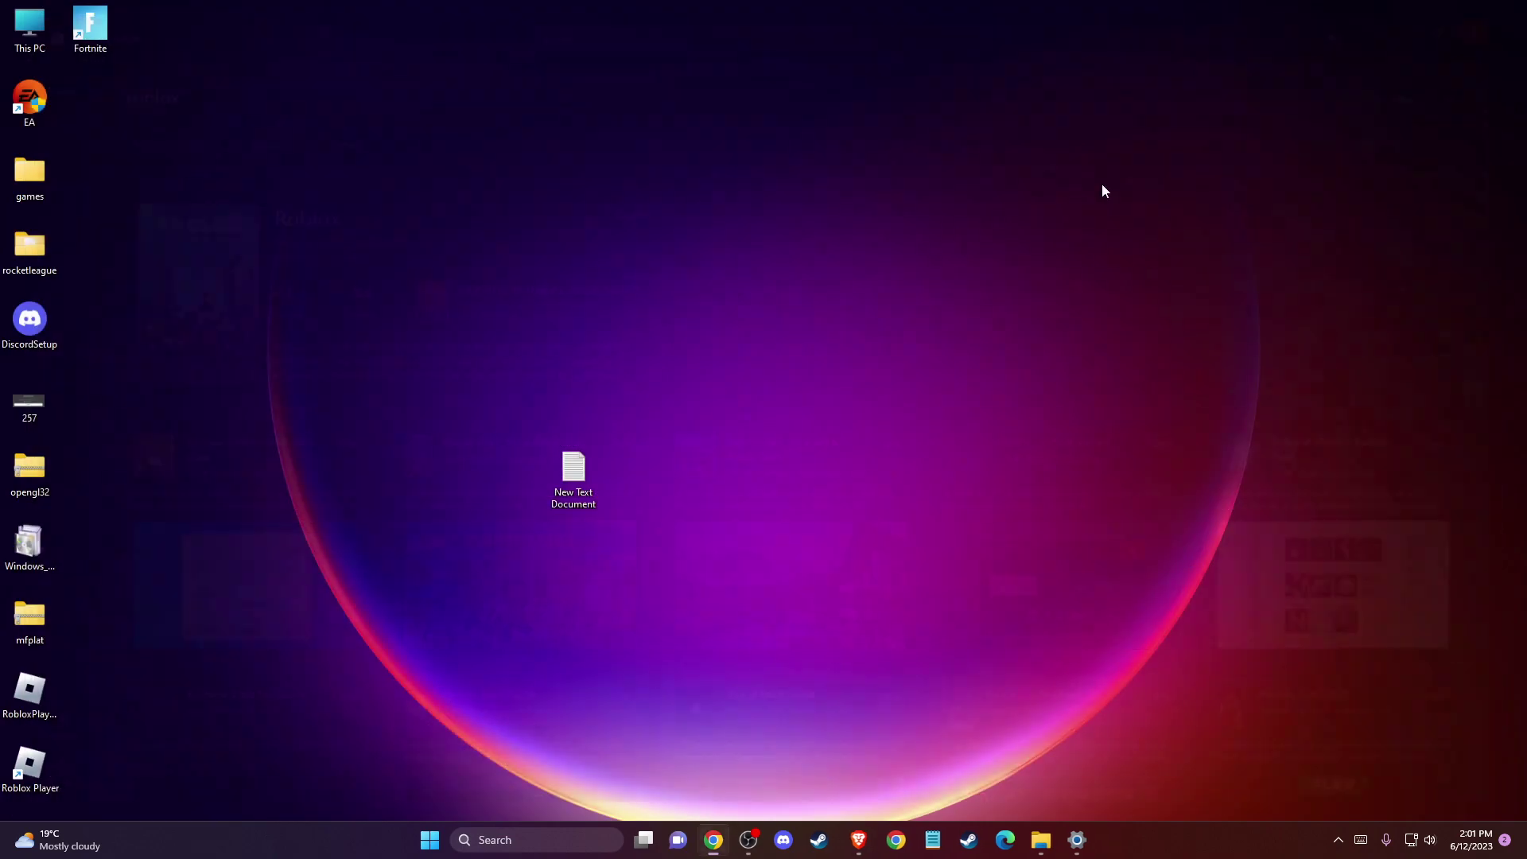